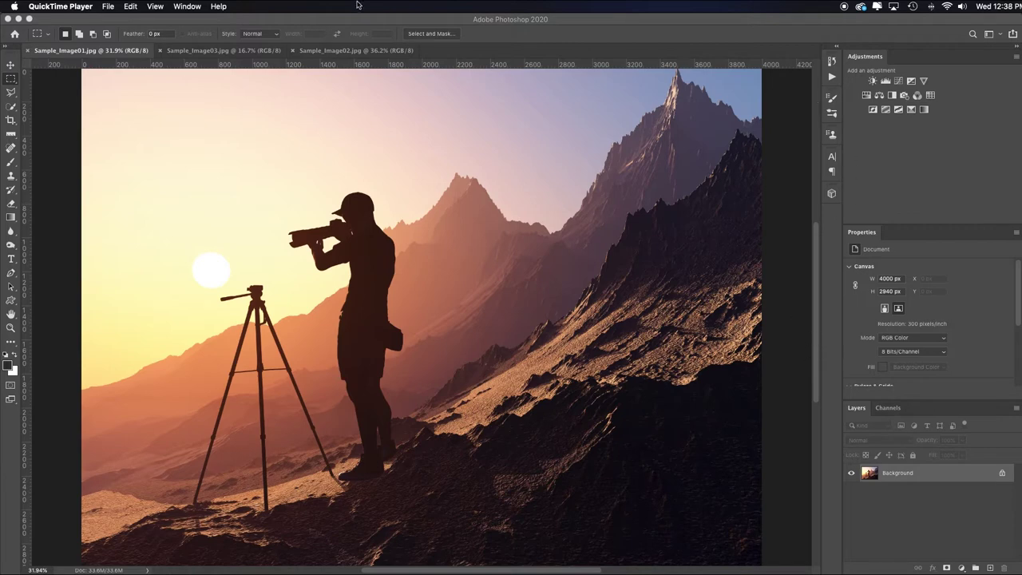
# Show the Info panel as a floating panel and add a Black & White adjustment layer to the mountain photo
pyautogui.click(403, 24)
pyautogui.click(328, 6)
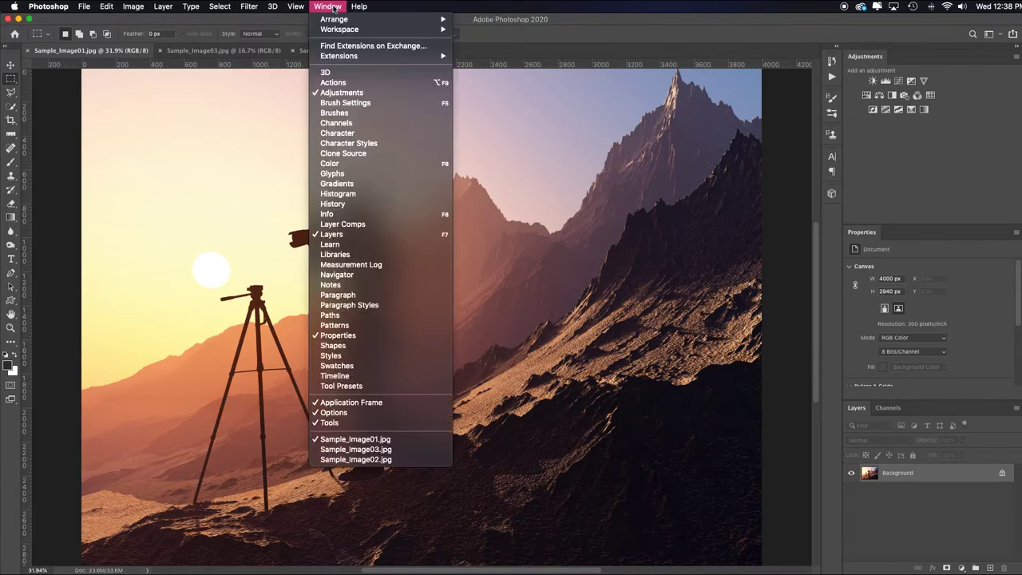
pyautogui.click(327, 214)
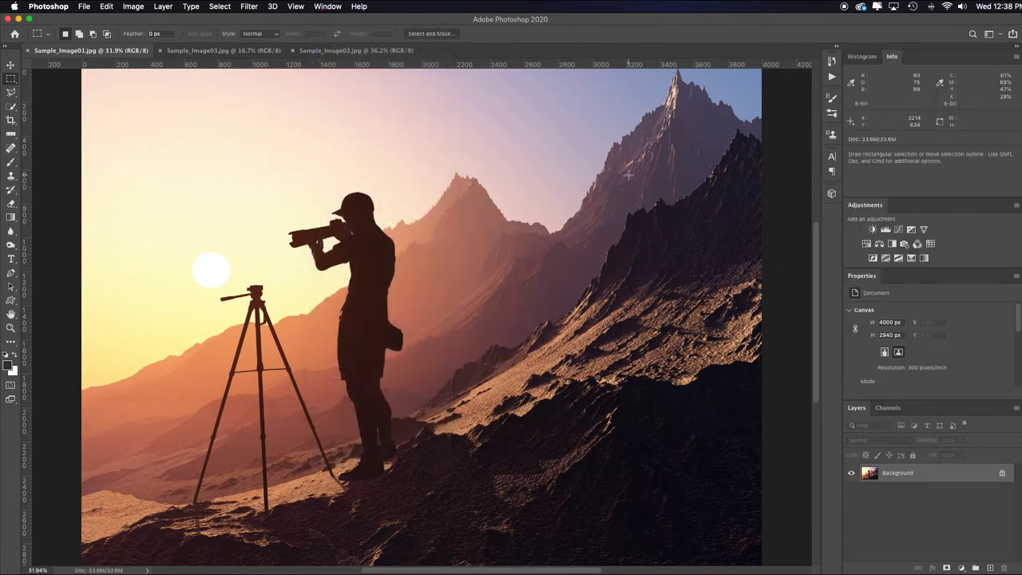
pyautogui.moveTo(896, 59); pyautogui.dragTo(825, 216)
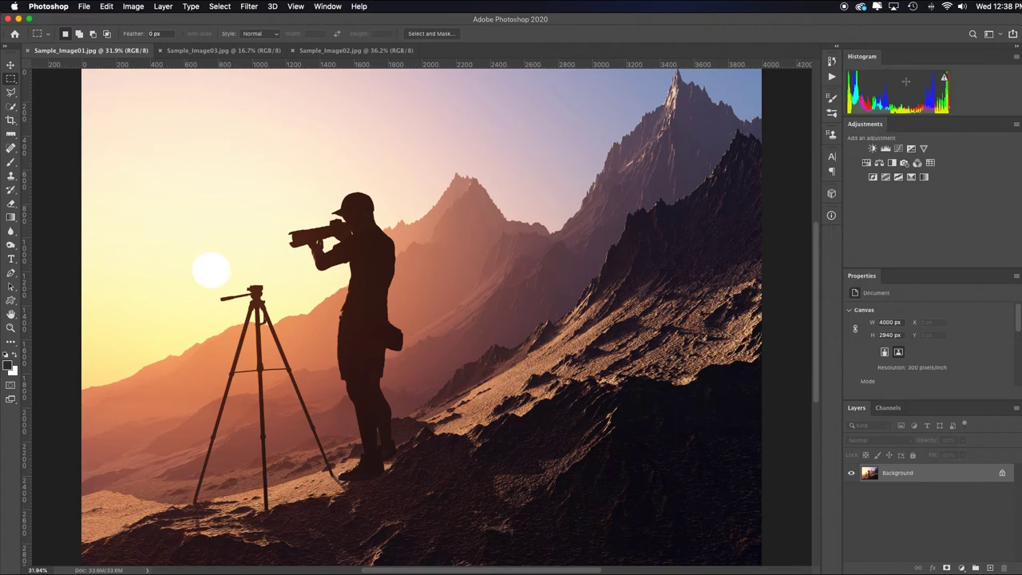
pyautogui.click(831, 215)
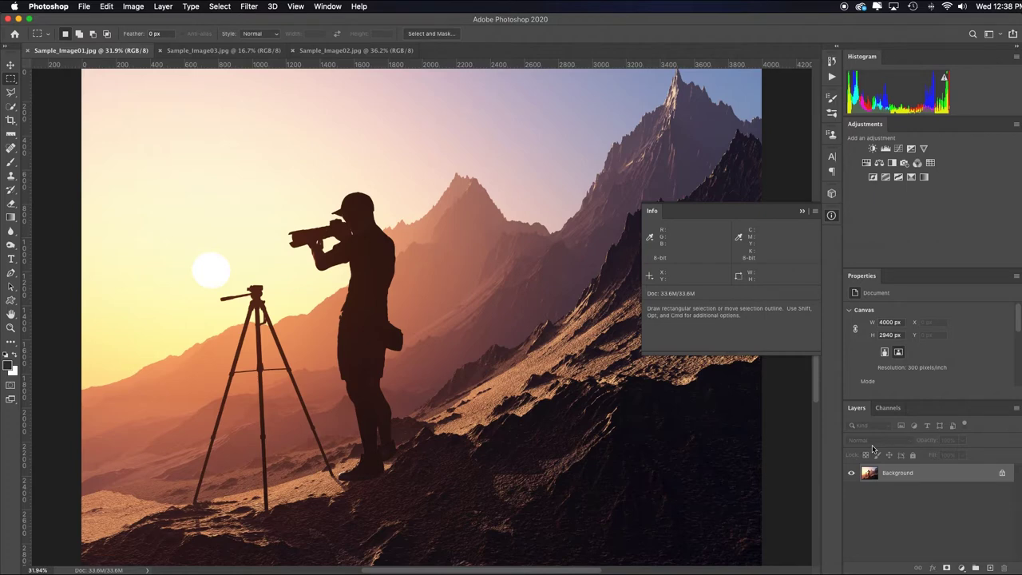
pyautogui.click(892, 163)
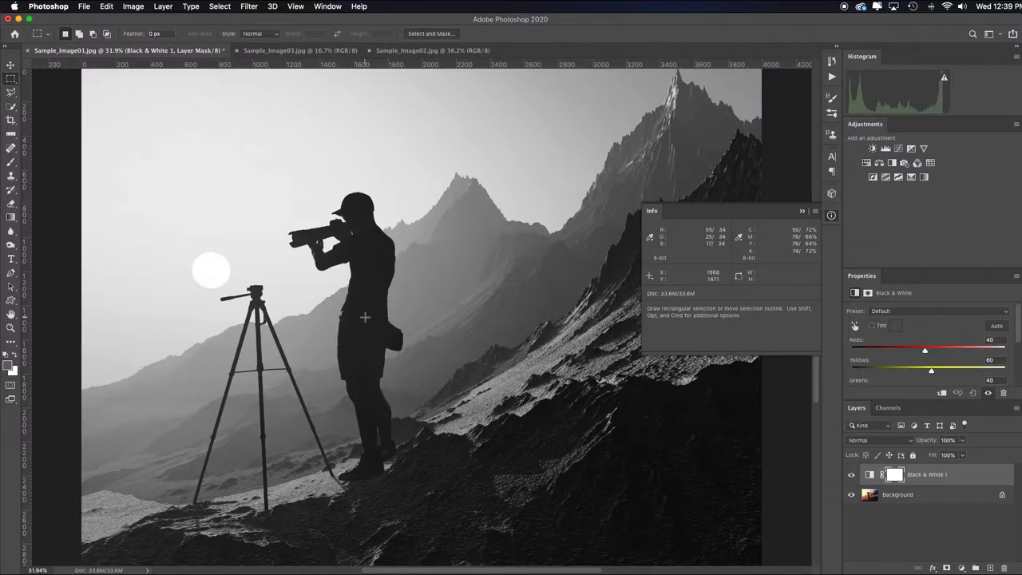
# Add a Levels adjustment and set its black point by sampling the photographer's silhouette
pyautogui.click(885, 149)
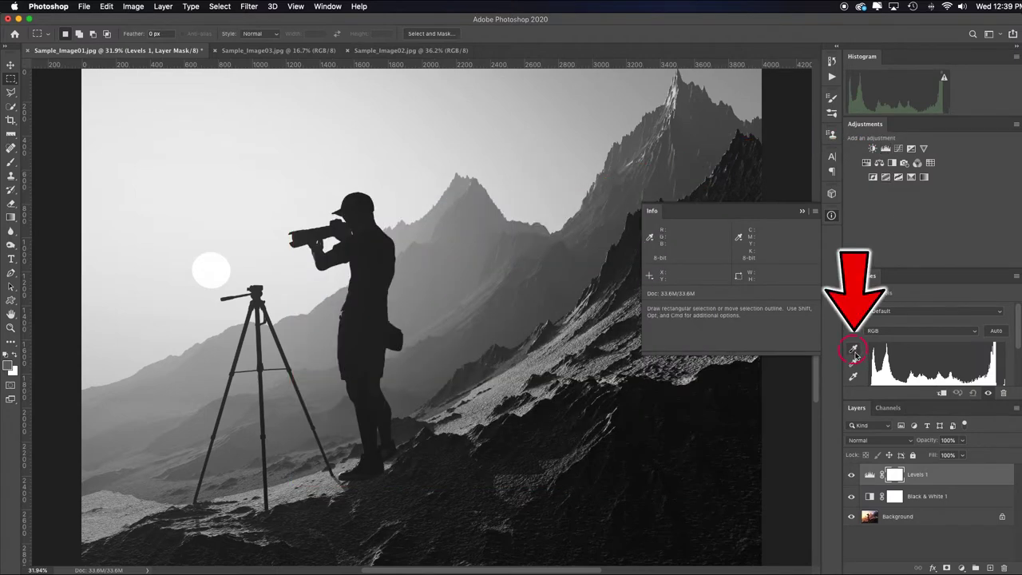
pyautogui.click(856, 353)
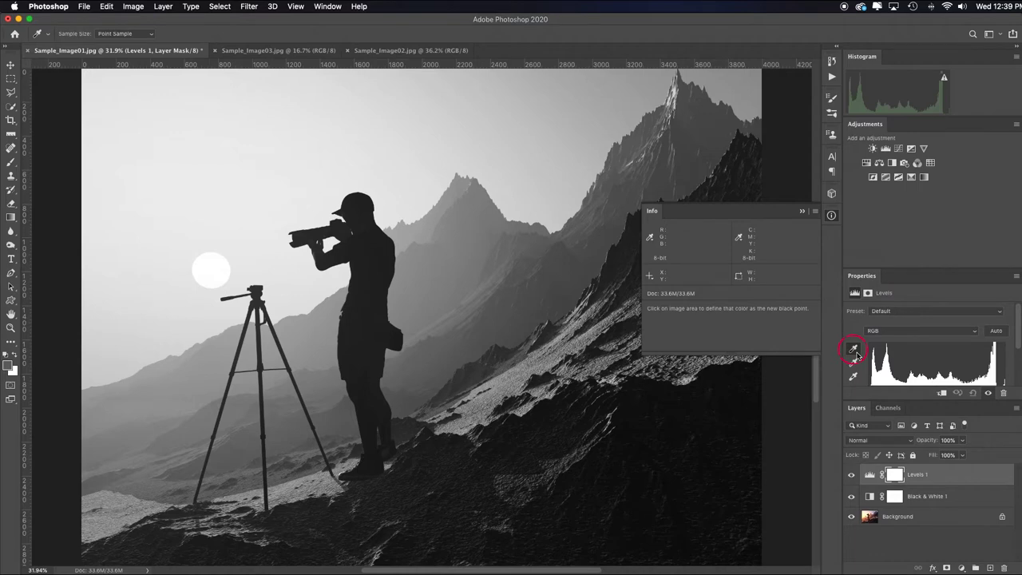
pyautogui.click(353, 321)
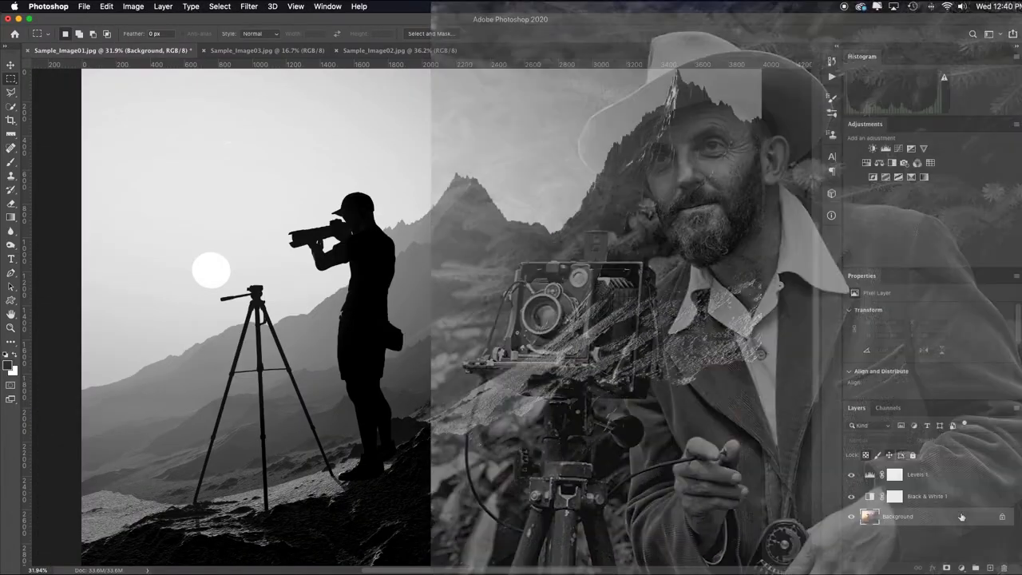
# Duplicate the Background layer, content-aware move the moon to the top-left sky, then deselect
pyautogui.press('super+j')
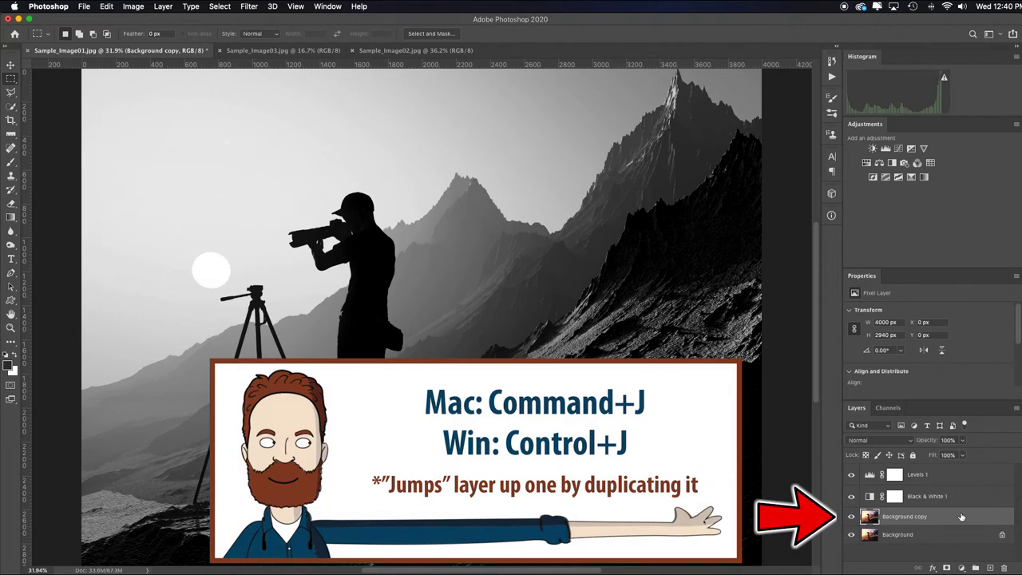
pyautogui.click(14, 152)
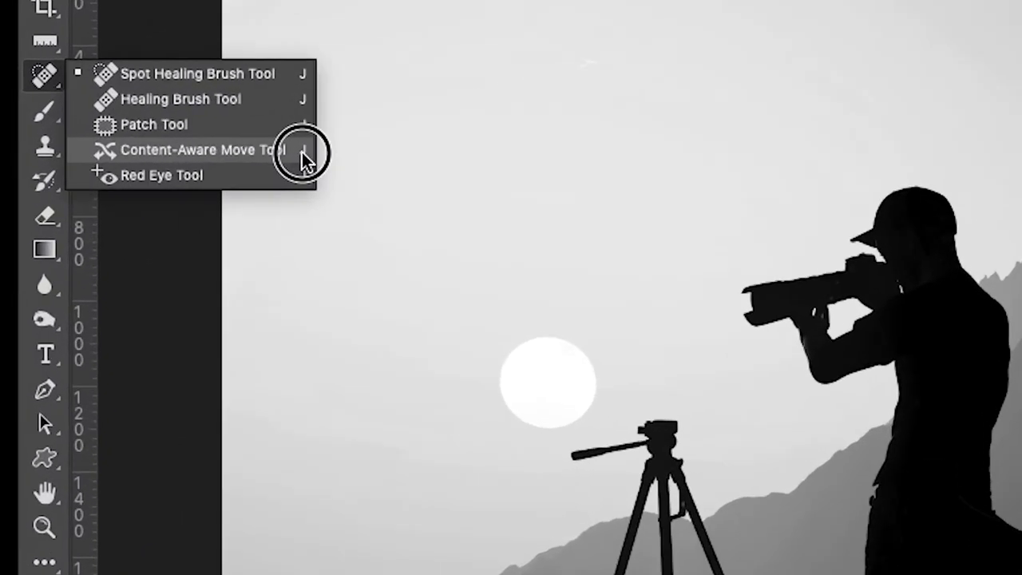
pyautogui.click(301, 151)
pyautogui.moveTo(528, 327); pyautogui.dragTo(495, 396)
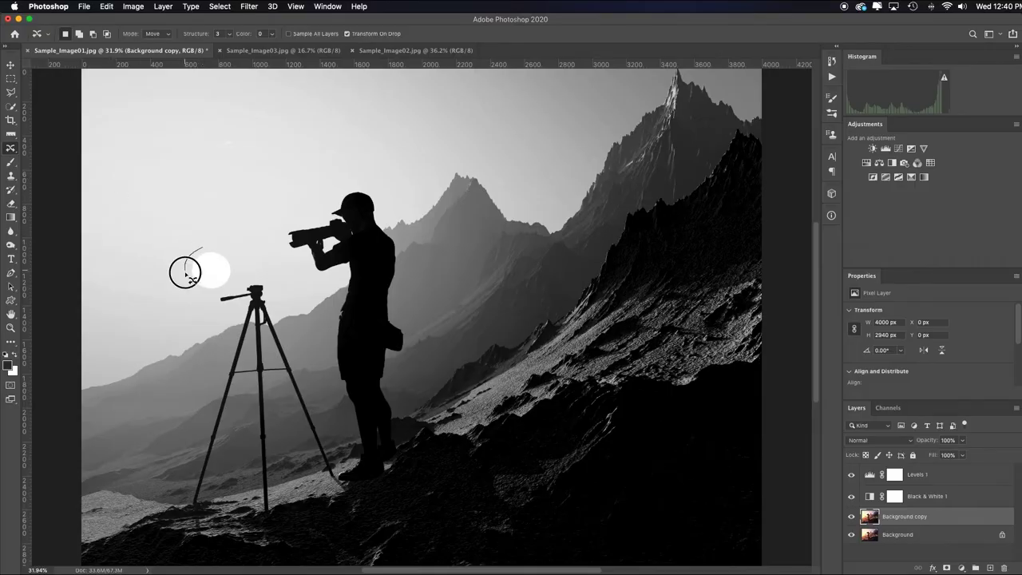
pyautogui.moveTo(185, 272)
pyautogui.mouseDown()
pyautogui.moveTo(196, 295)
pyautogui.moveTo(215, 296)
pyautogui.moveTo(240, 277)
pyautogui.moveTo(226, 249)
pyautogui.moveTo(204, 245)
pyautogui.moveTo(187, 261)
pyautogui.moveTo(217, 277)
pyautogui.moveTo(211, 233)
pyautogui.moveTo(247, 179)
pyautogui.moveTo(237, 138)
pyautogui.moveTo(177, 124)
pyautogui.moveTo(161, 167)
pyautogui.moveTo(219, 193)
pyautogui.moveTo(231, 141)
pyautogui.moveTo(154, 135)
pyautogui.moveTo(147, 162)
pyautogui.moveTo(135, 155)
pyautogui.moveTo(163, 135)
pyautogui.mouseUp()
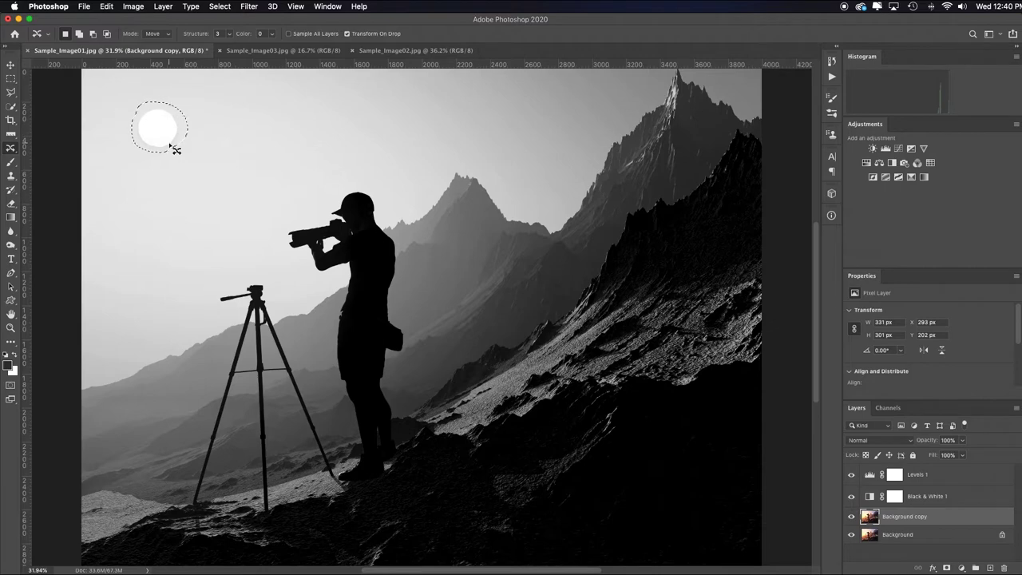
pyautogui.click(222, 8)
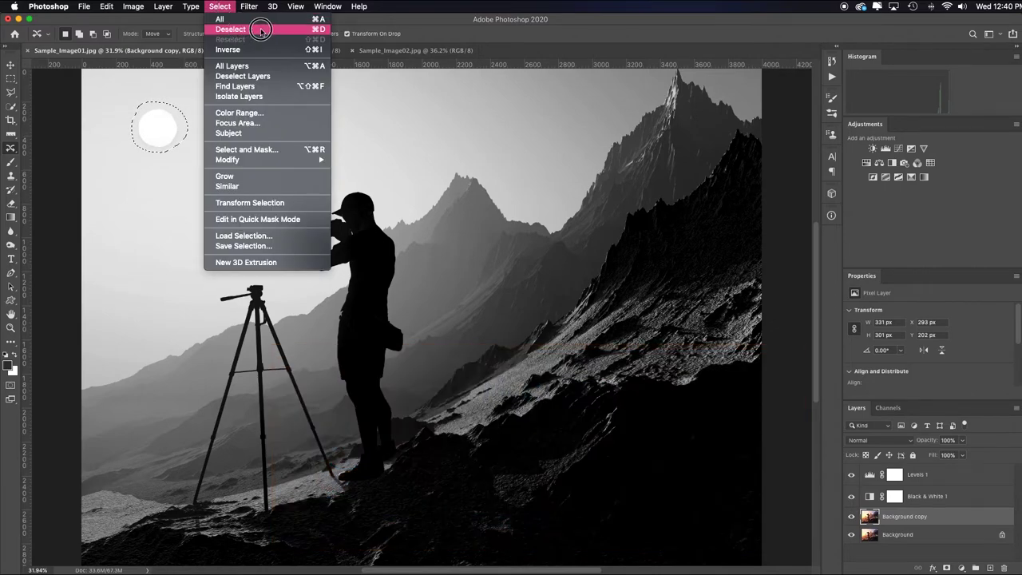
pyautogui.click(261, 30)
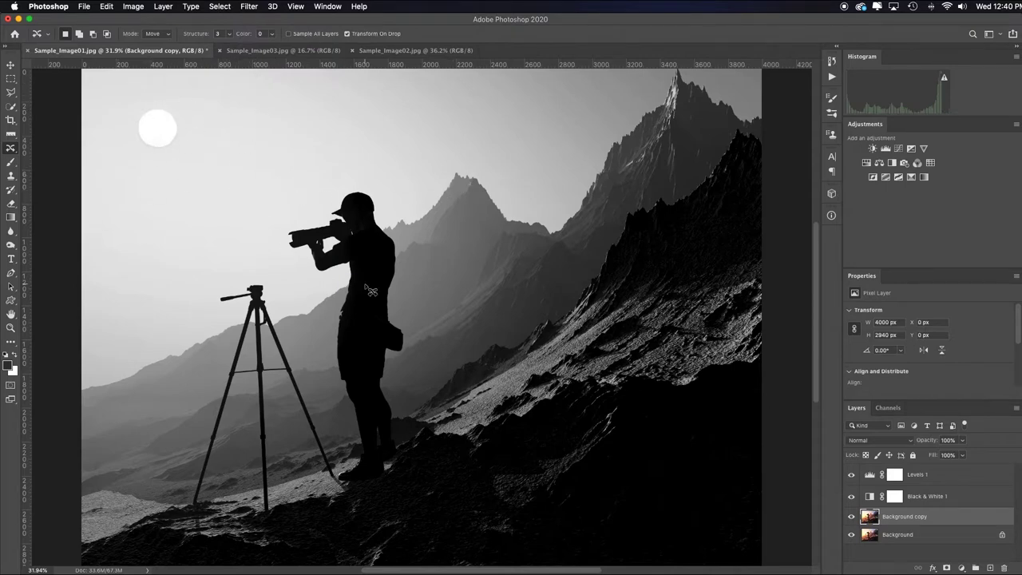
# Switch to Sample_Image03.jpg, take the Quick Selection tool, and enter Select and Mask
pyautogui.click(275, 50)
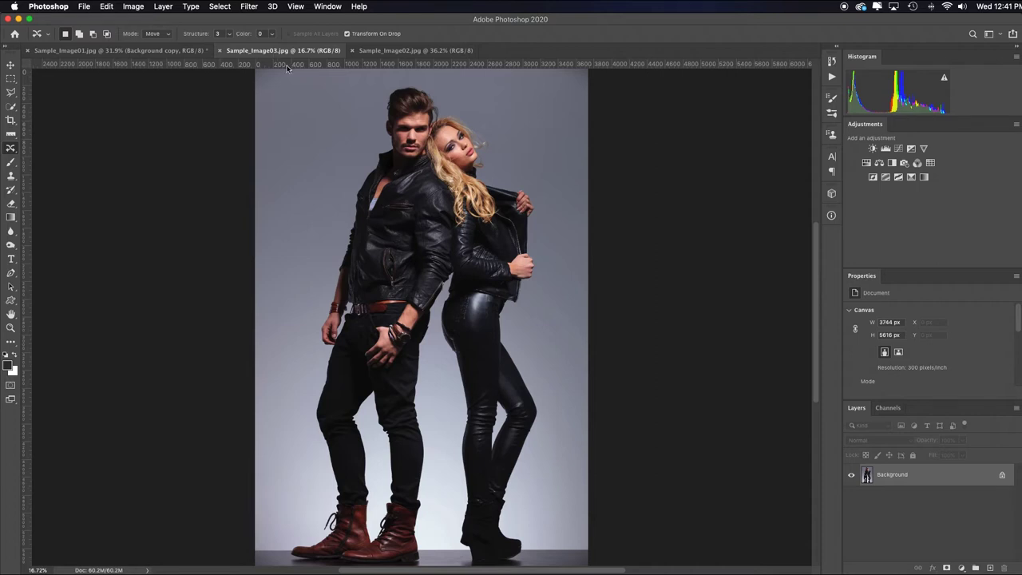
pyautogui.press('w')
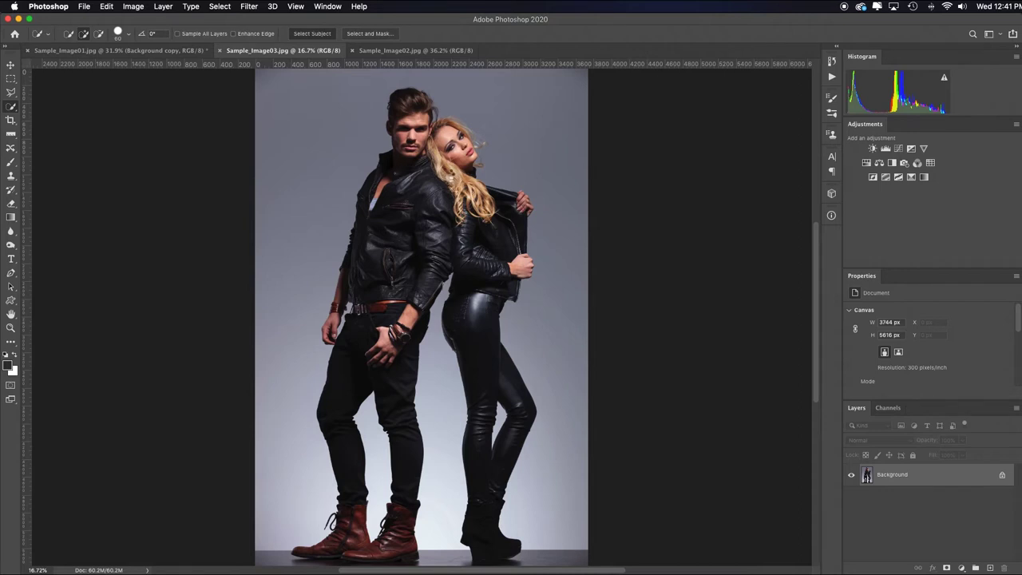
pyautogui.click(380, 34)
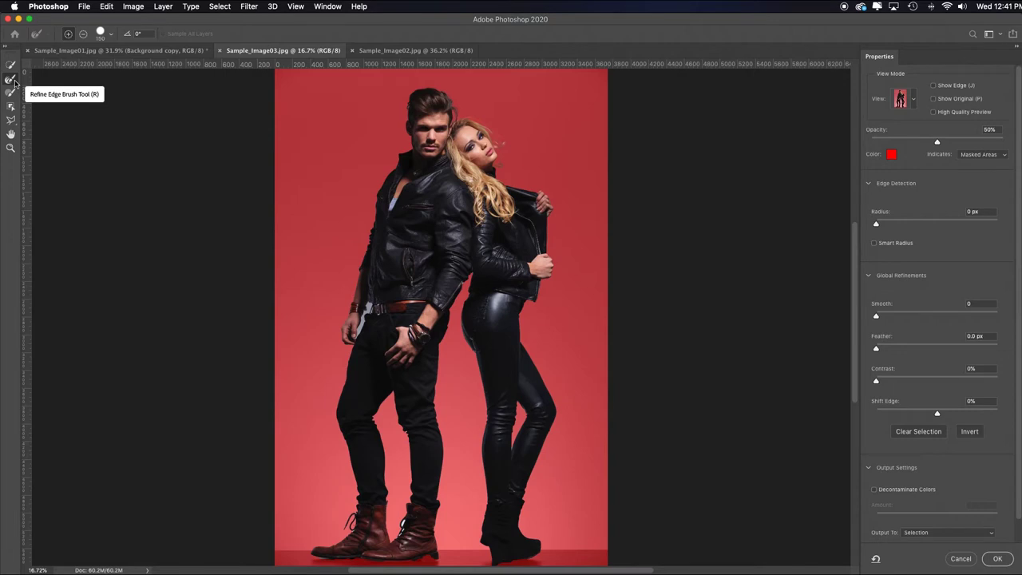
# Try the Refine Edge brush, adjusting its size, then return to Quick Selection
pyautogui.click(11, 80)
pyautogui.press('[')
pyautogui.press('[')
pyautogui.press('[')
pyautogui.press('[')
pyautogui.press(']')
pyautogui.press(']')
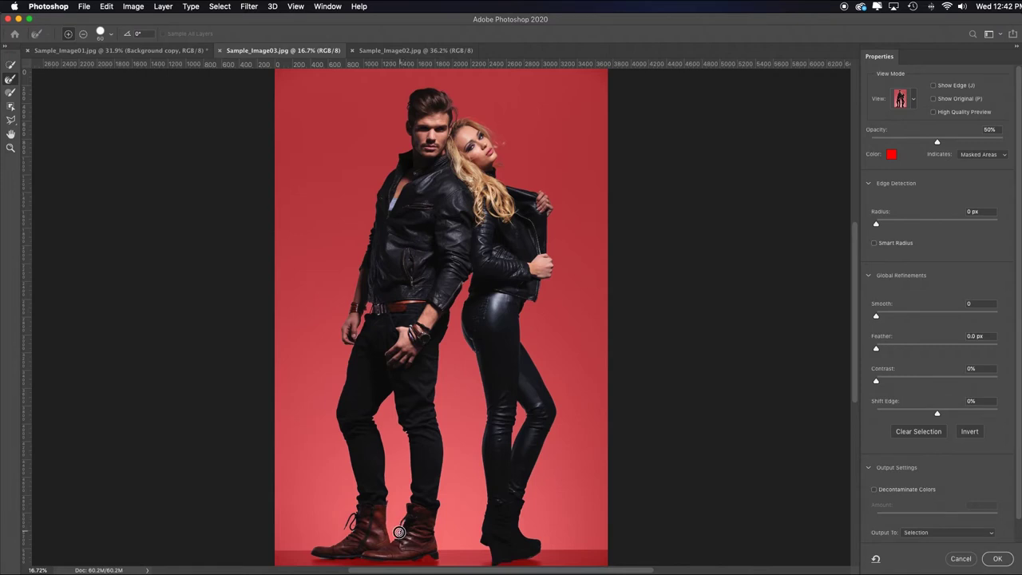
pyautogui.press('w')
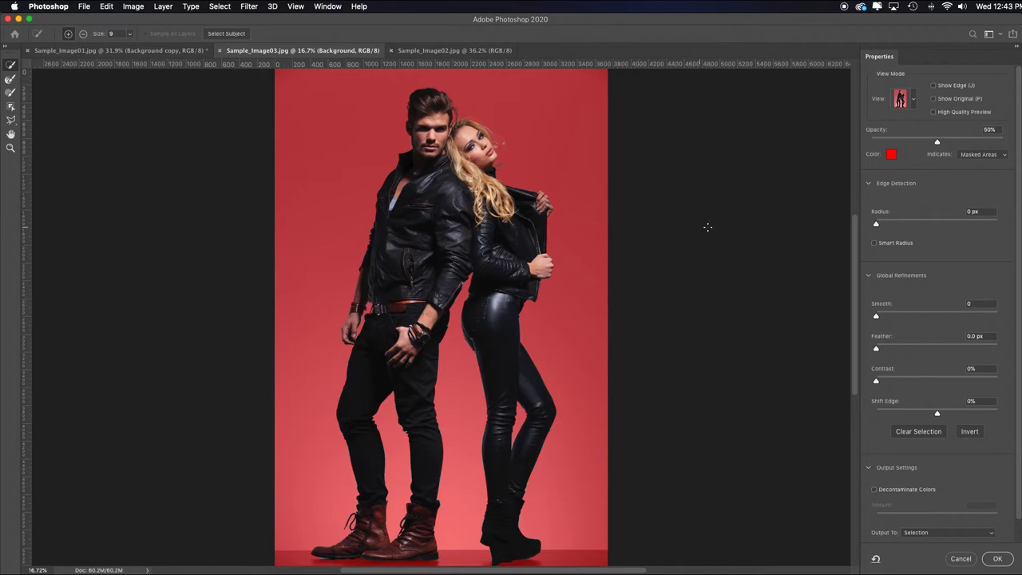
# Refine edges with Smart Radius, Radius 1 px, Smooth 1, and output to a new masked layer
pyautogui.click(874, 243)
pyautogui.moveTo(876, 223); pyautogui.dragTo(884, 225)
pyautogui.moveTo(875, 317); pyautogui.dragTo(877, 349)
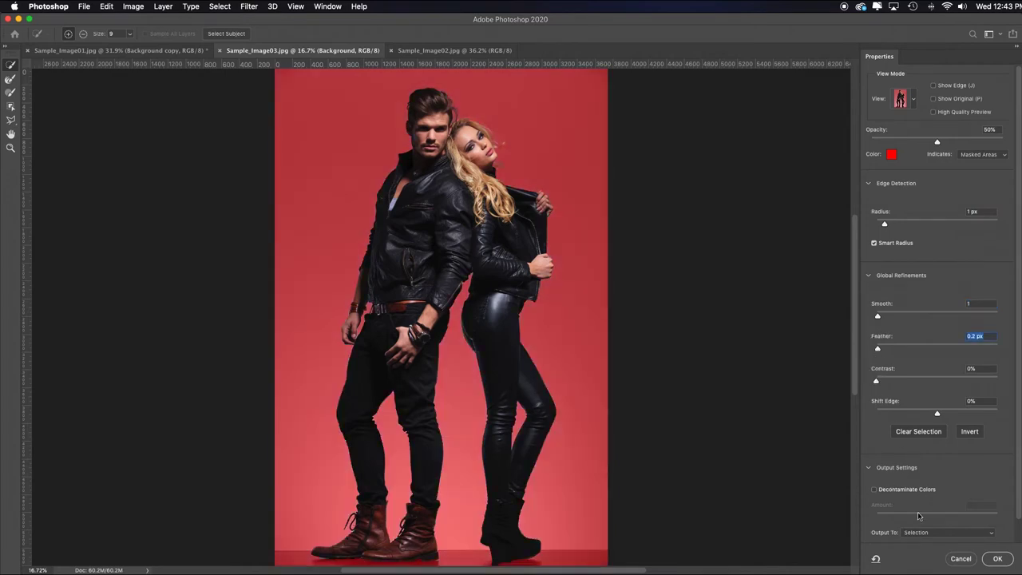
pyautogui.click(988, 533)
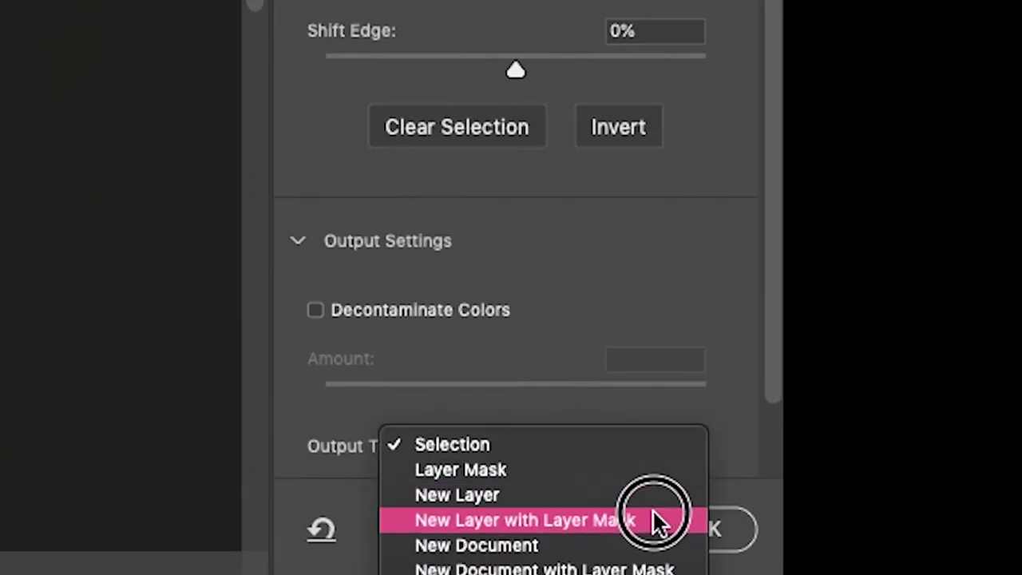
pyautogui.click(652, 520)
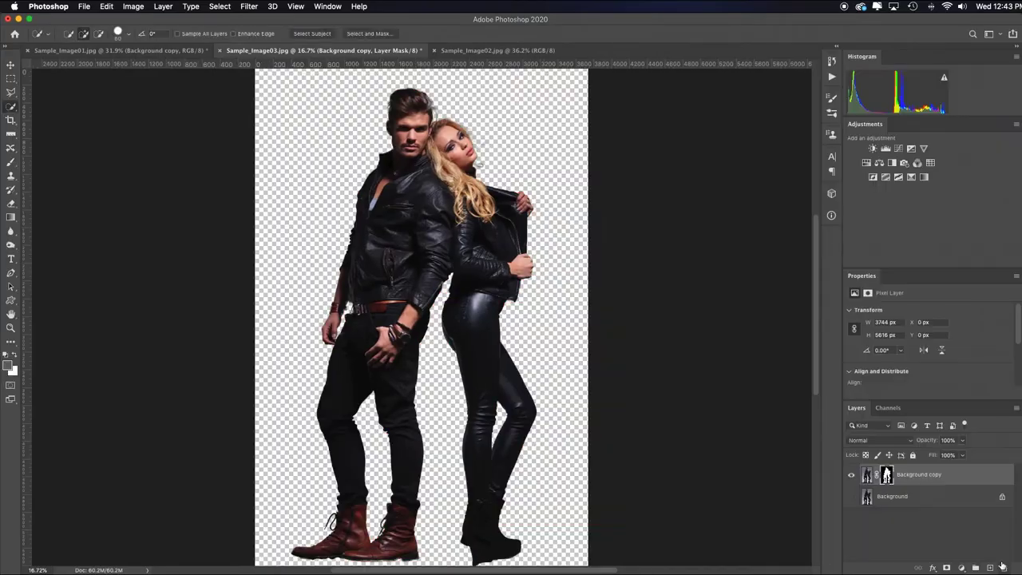
pyautogui.click(709, 527)
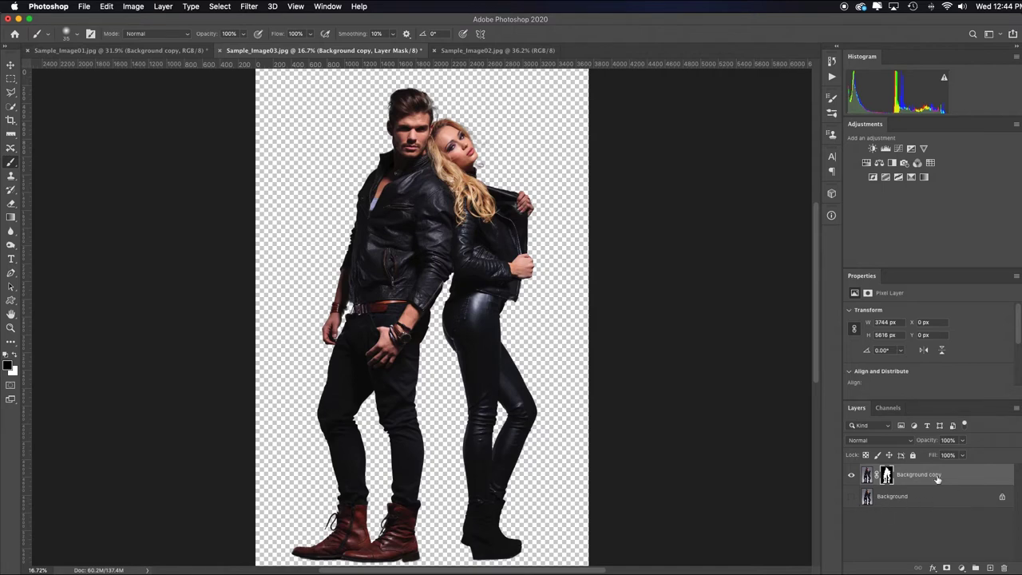
# Fill a new Layer 1 with black, clip it to the couple cutout, and show the Background again
pyautogui.click(990, 568)
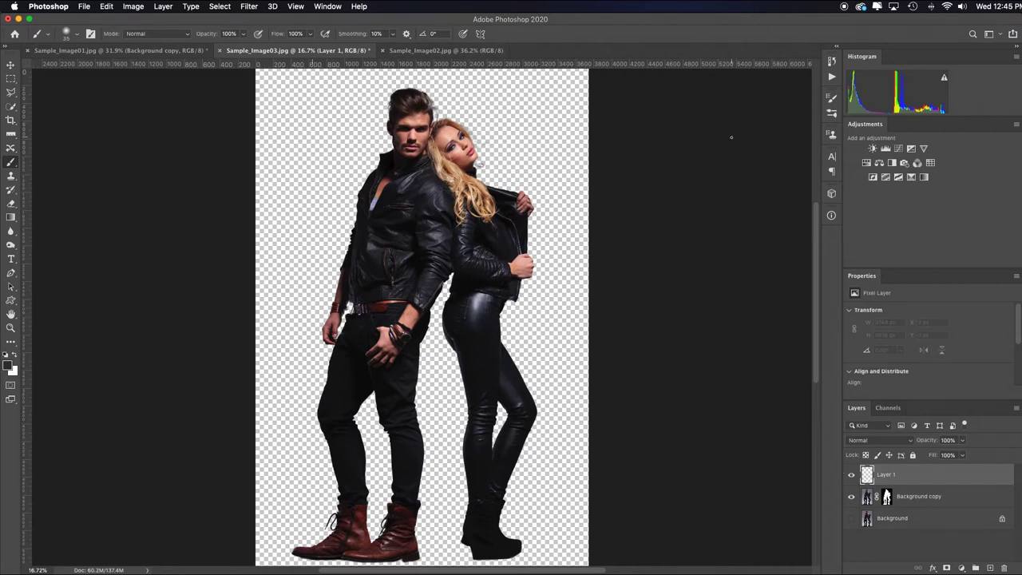
pyautogui.hotkey('shift', 'BackSpace')
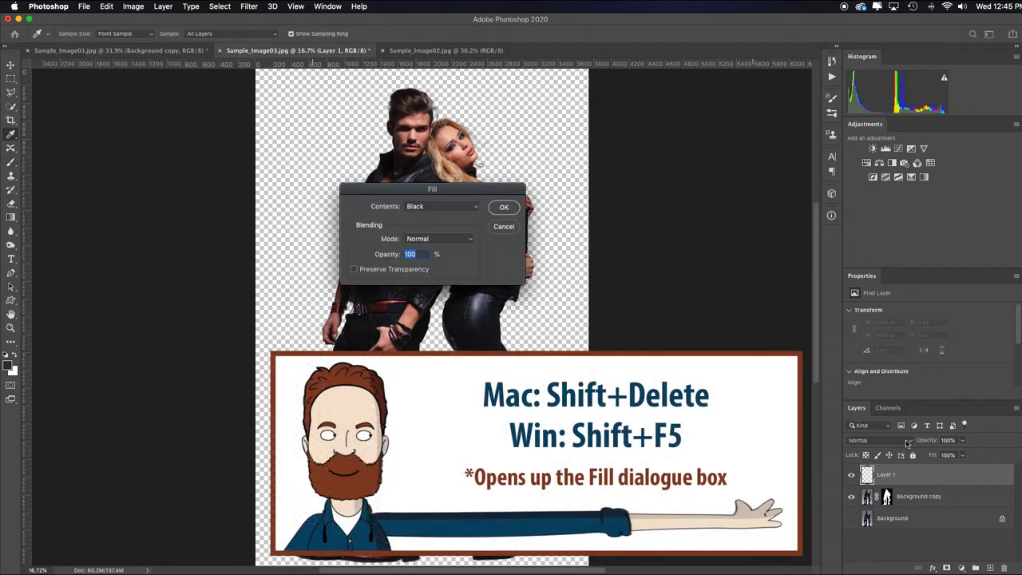
pyautogui.click(504, 227)
pyautogui.click(107, 6)
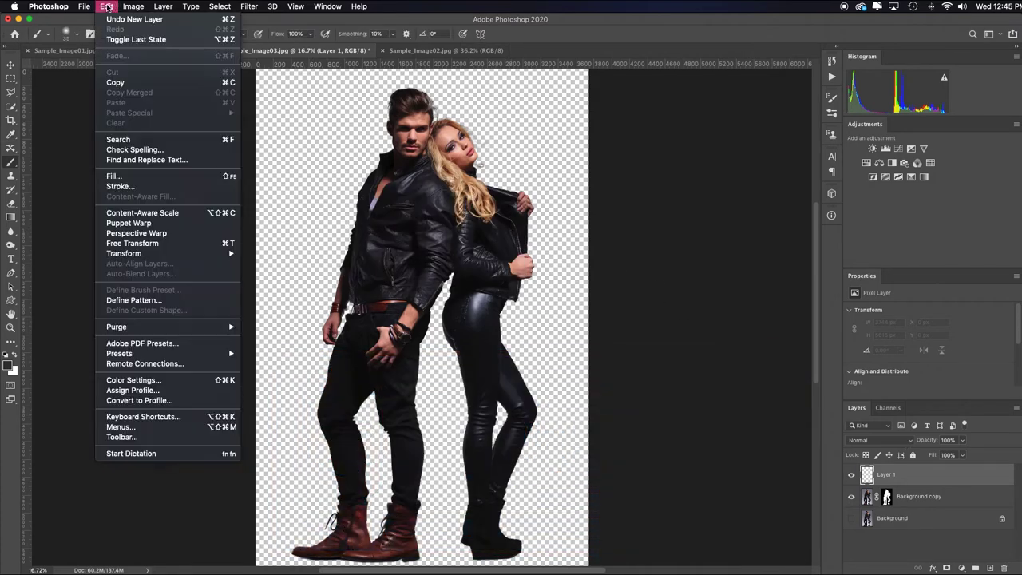
pyautogui.click(180, 177)
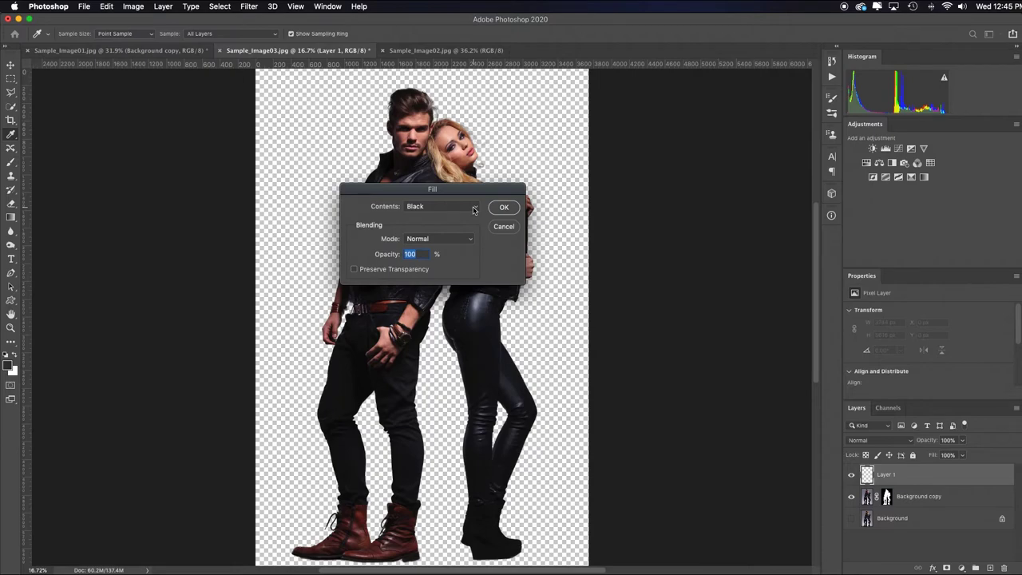
pyautogui.click(474, 209)
pyautogui.click(474, 209)
pyautogui.click(502, 207)
pyautogui.press('b')
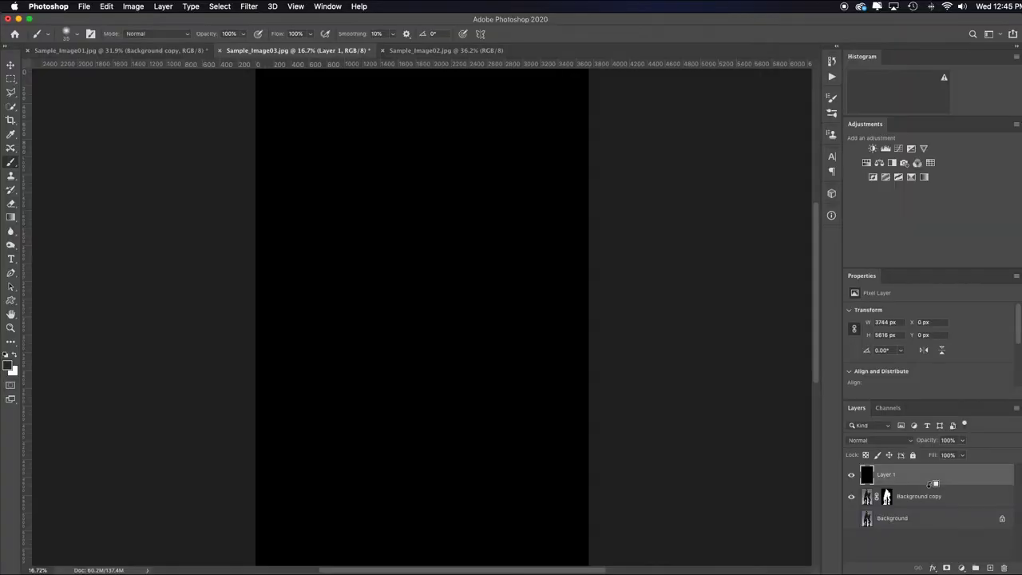
pyautogui.keyDown('alt'); pyautogui.click(930, 483); pyautogui.keyUp('alt')
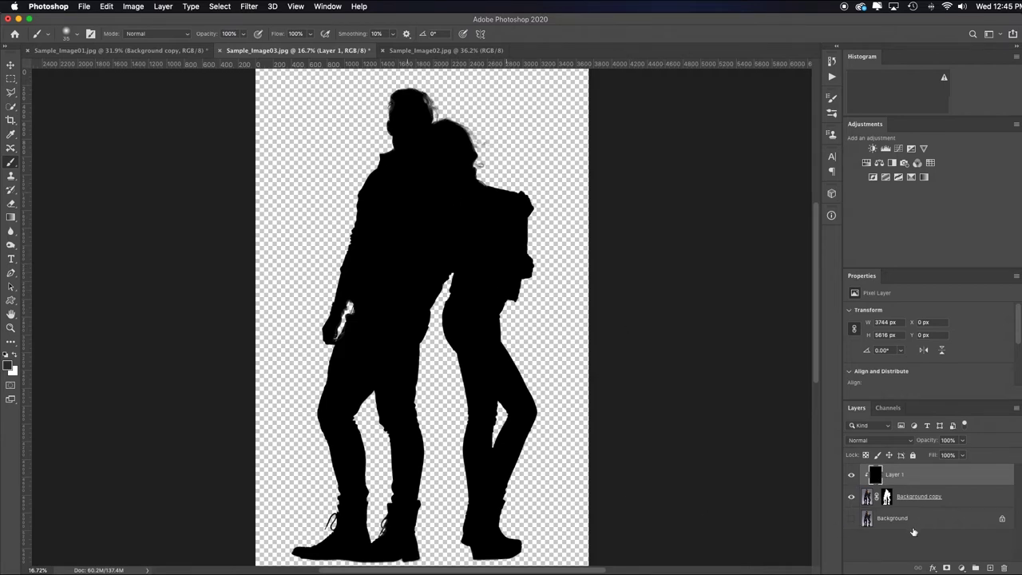
pyautogui.click(851, 518)
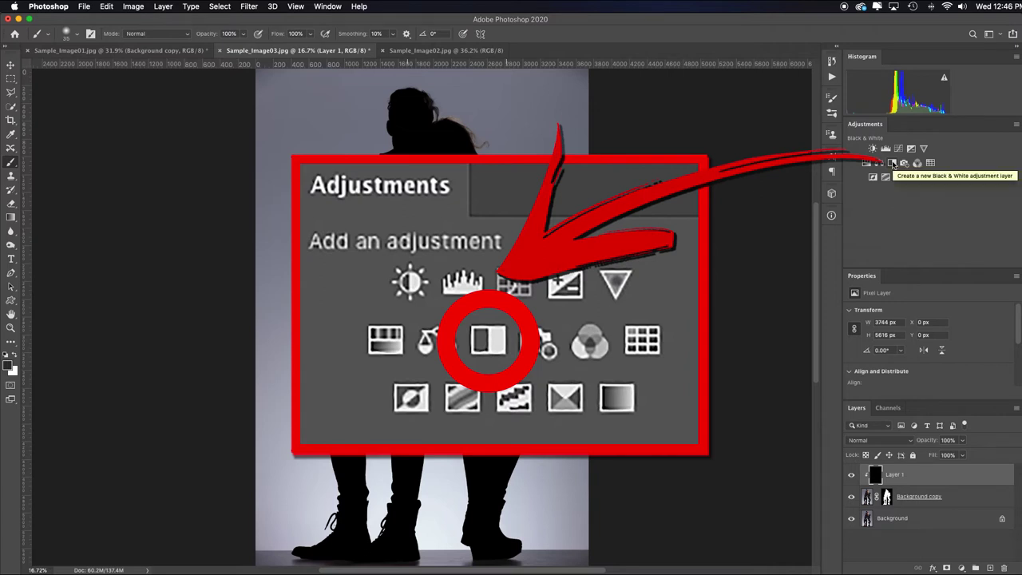
# Add a Black & White adjustment on top of the stack and select the Background layer
pyautogui.click(891, 163)
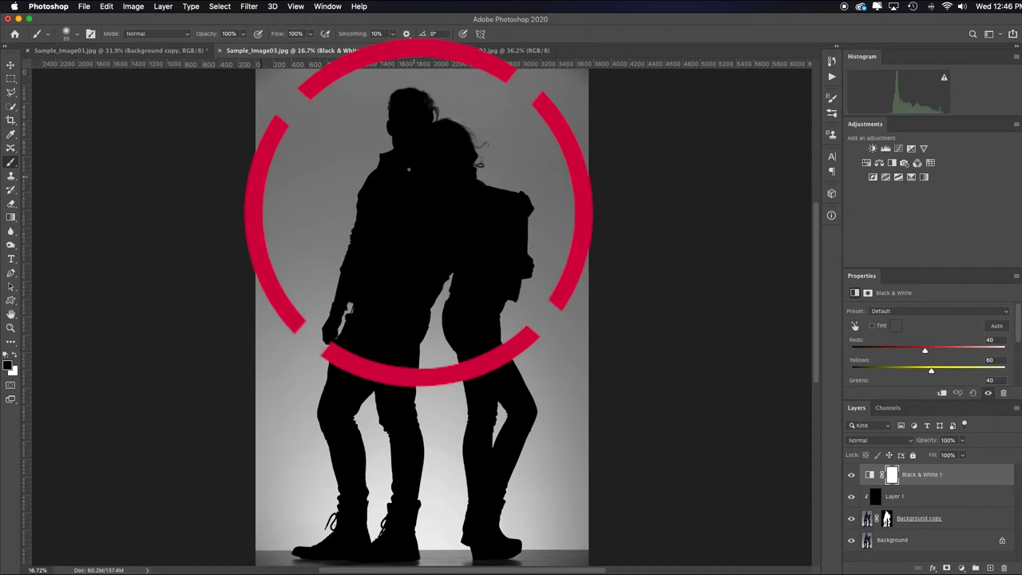
pyautogui.click(932, 548)
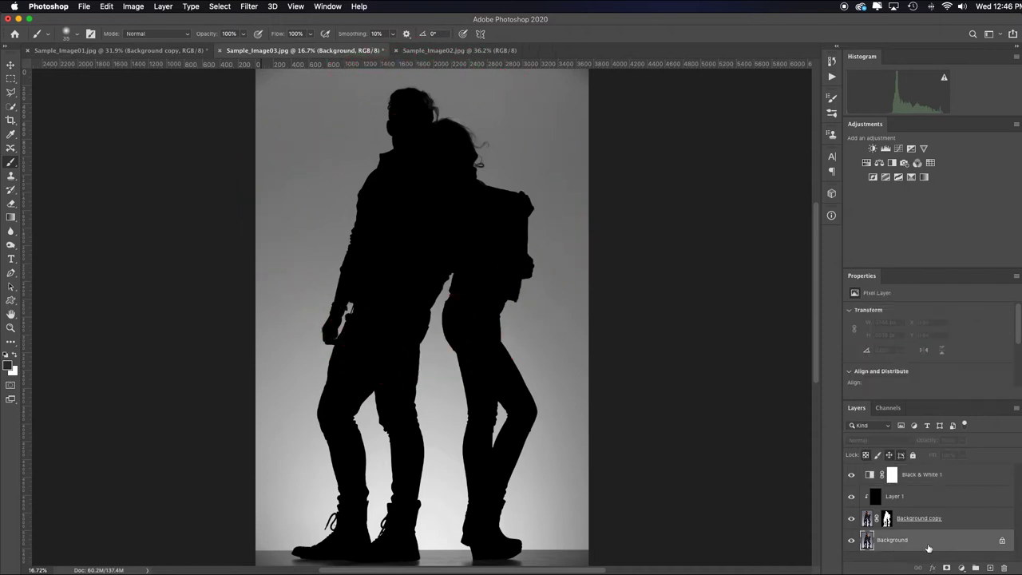
# Add a new layer above Background and set white as the foreground colour
pyautogui.click(990, 568)
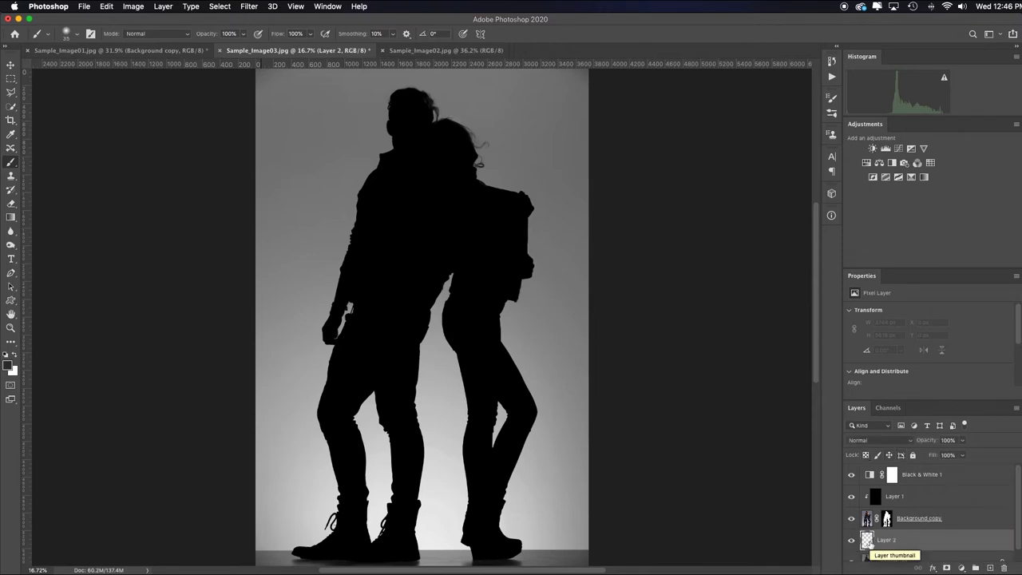
pyautogui.press('d')
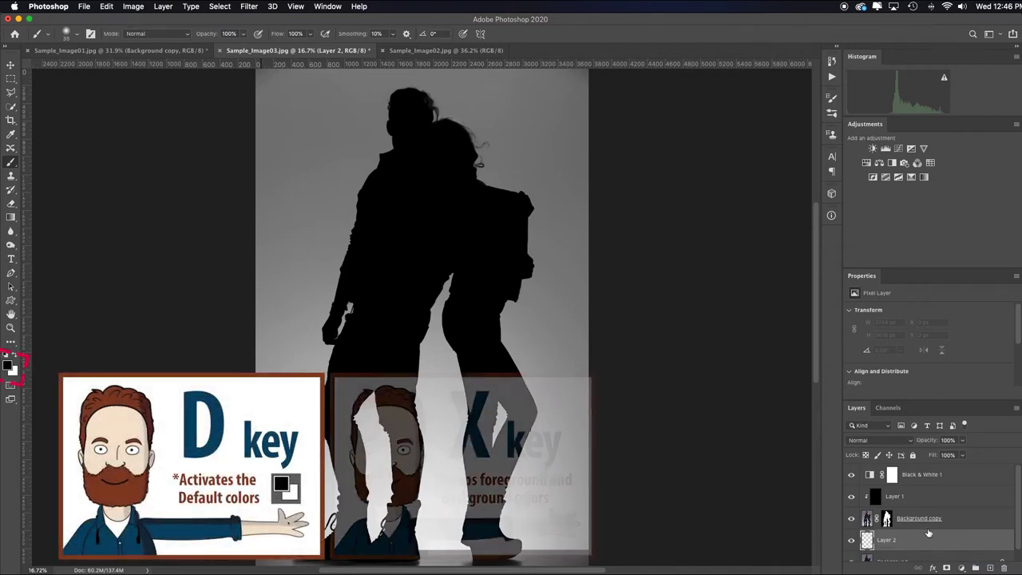
pyautogui.press('x')
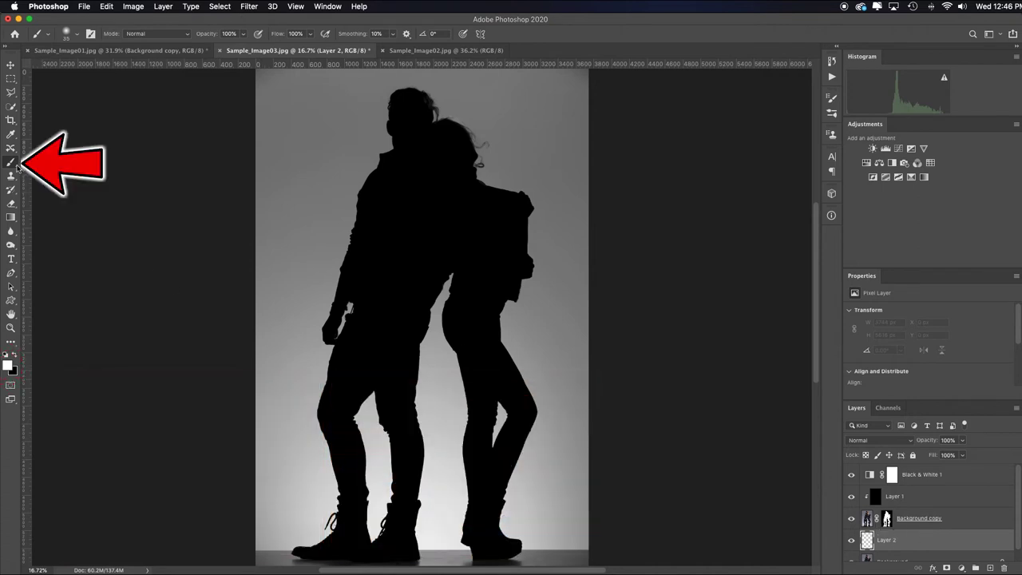
# Enlarge the soft brush to about 4800 px
pyautogui.scroll(-1, 19, 169)
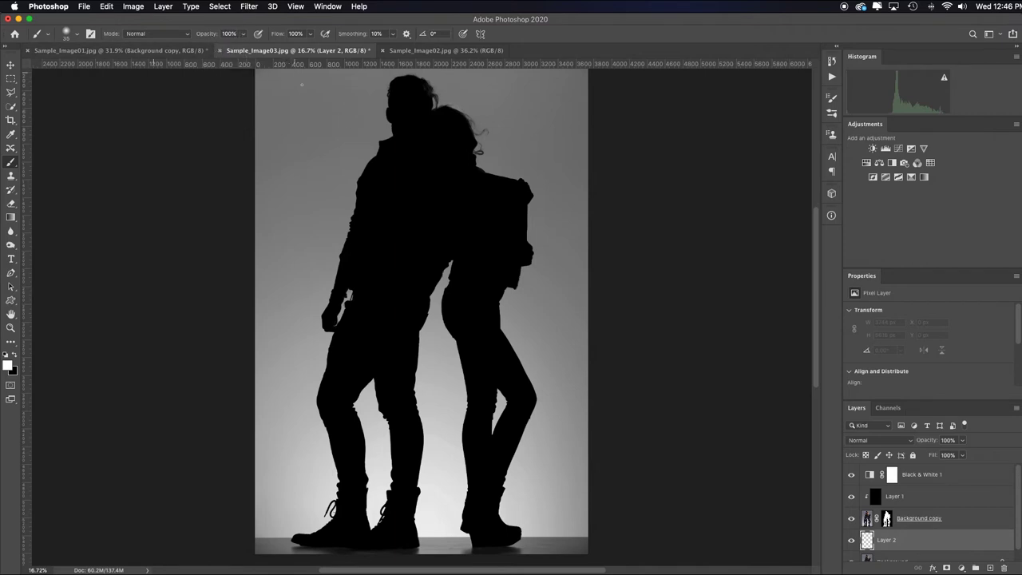
pyautogui.click(78, 36)
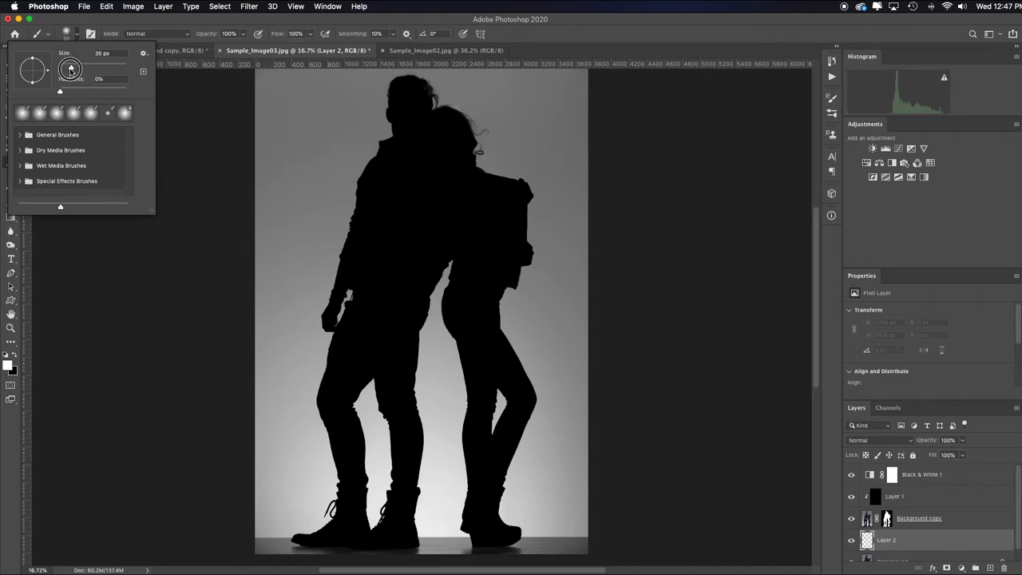
pyautogui.moveTo(71, 67); pyautogui.dragTo(103, 68)
pyautogui.hscroll(-3, 329, 114)
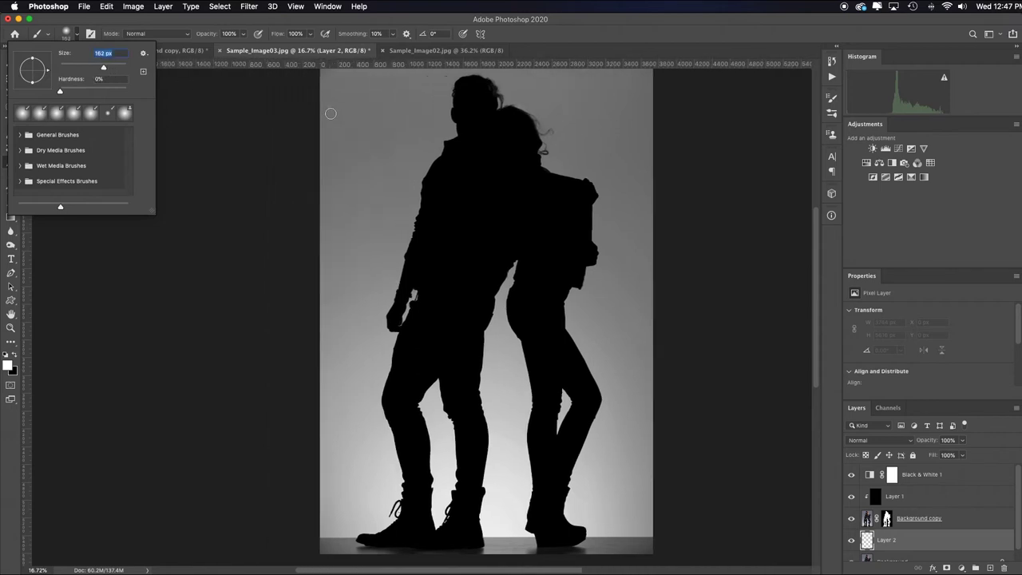
pyautogui.moveTo(103, 69); pyautogui.dragTo(119, 68)
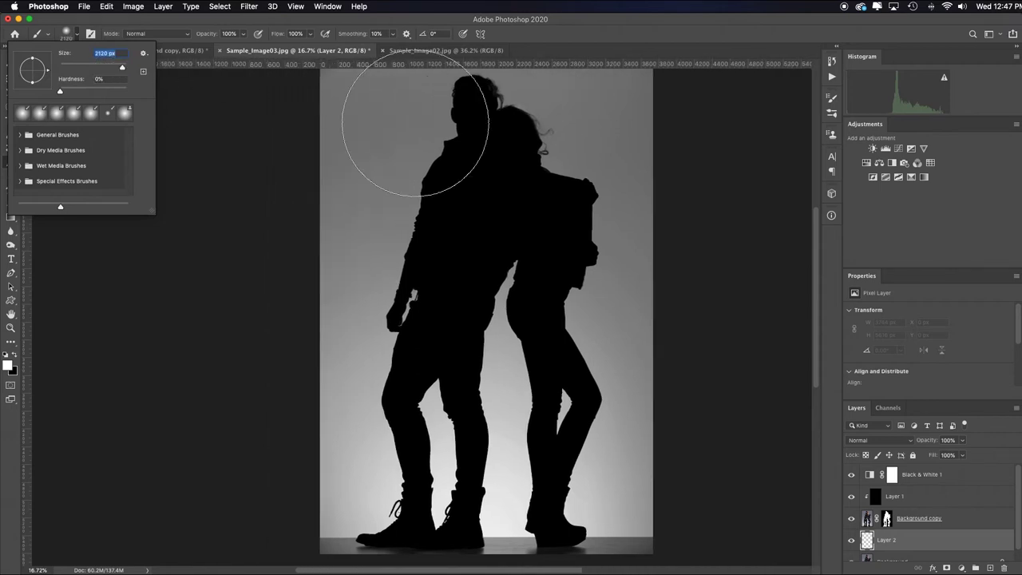
pyautogui.click(216, 189)
pyautogui.press(']')
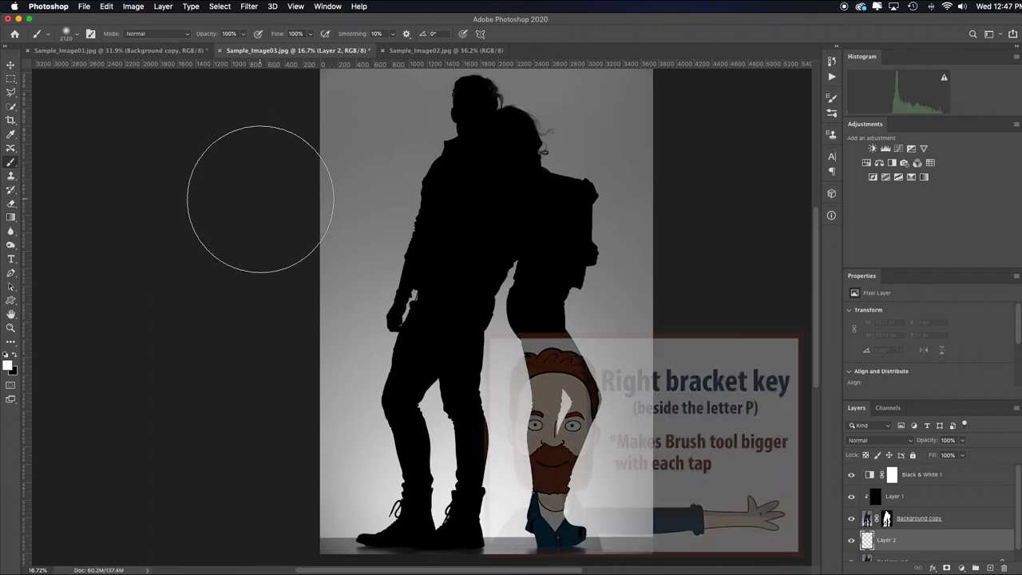
pyautogui.press(']')
pyautogui.press(']')
pyautogui.press(']')
pyautogui.press(']')
pyautogui.press(']')
pyautogui.press(']')
pyautogui.press(']')
pyautogui.press(']')
pyautogui.press(']')
pyautogui.press(']')
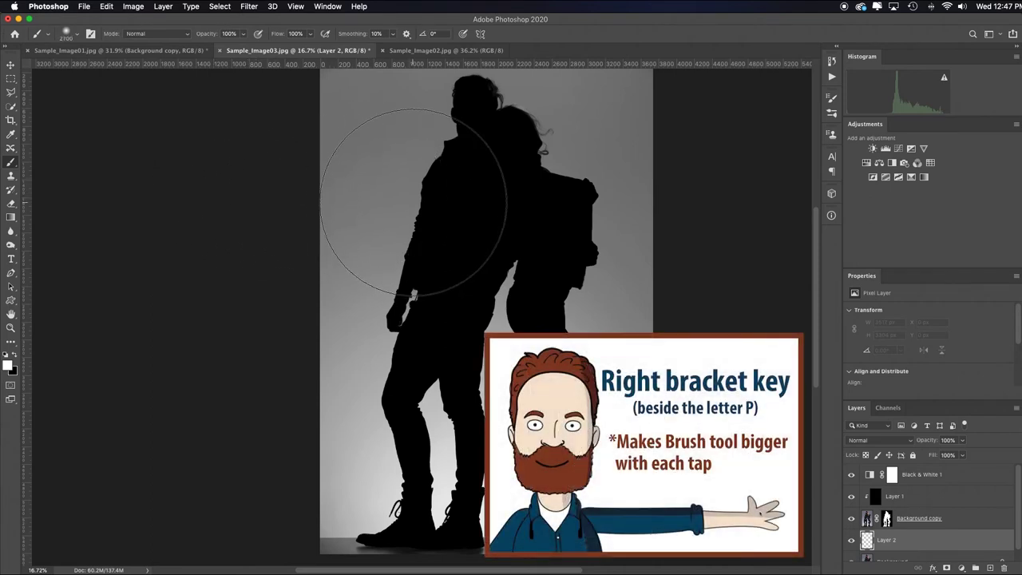
pyautogui.press(']')
pyautogui.press(']')
pyautogui.press(']')
pyautogui.press(']')
pyautogui.press(']')
pyautogui.press(']')
pyautogui.press(']')
pyautogui.press(']')
pyautogui.press(']')
pyautogui.press(']')
pyautogui.press(']')
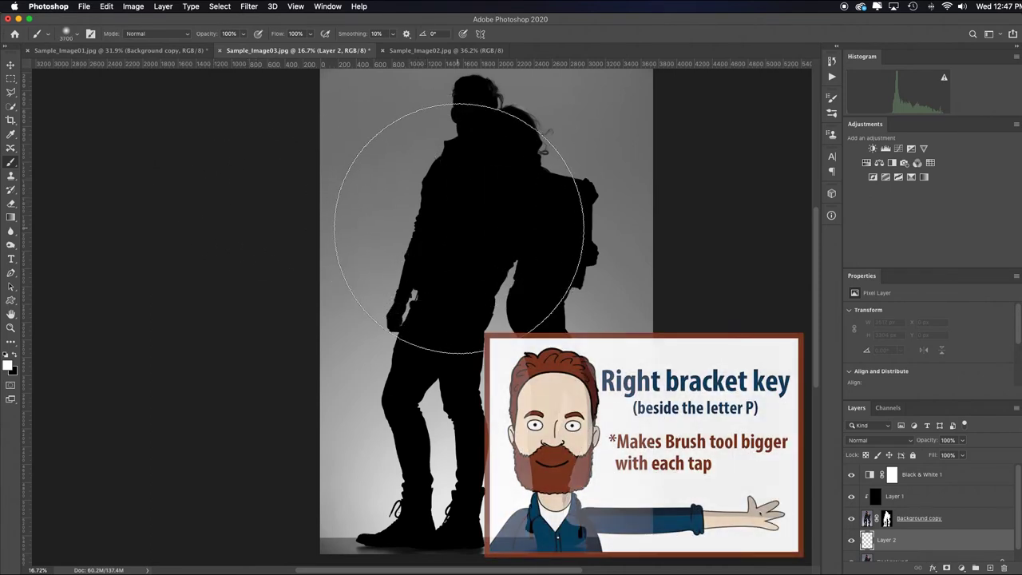
pyautogui.press(']')
pyautogui.press(']')
pyautogui.press(']')
pyautogui.press(']')
pyautogui.press(']')
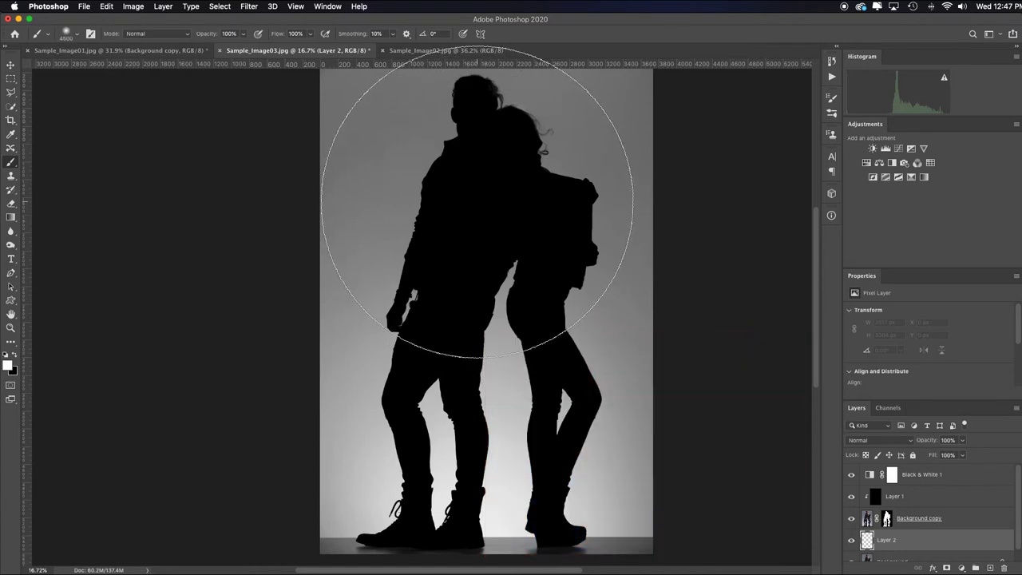
# Paint a soft white glow behind the couple and toggle the layer to compare
pyautogui.click(476, 204)
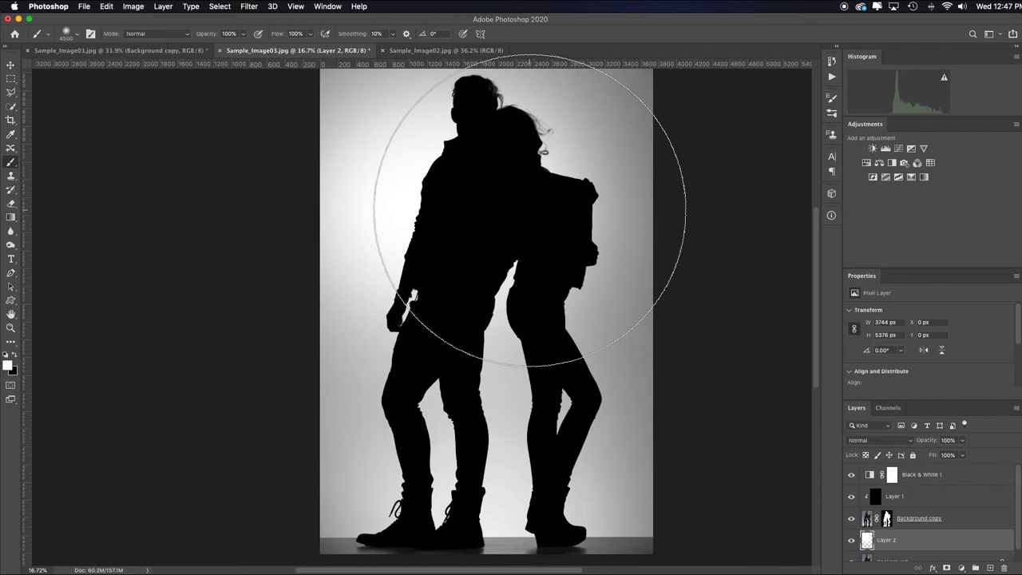
pyautogui.moveTo(522, 202)
pyautogui.mouseDown()
pyautogui.moveTo(469, 209)
pyautogui.moveTo(536, 416)
pyautogui.moveTo(620, 431)
pyautogui.moveTo(642, 281)
pyautogui.moveTo(715, 427)
pyautogui.moveTo(670, 269)
pyautogui.moveTo(528, 113)
pyautogui.moveTo(376, 219)
pyautogui.moveTo(531, 370)
pyautogui.moveTo(396, 149)
pyautogui.moveTo(717, 229)
pyautogui.mouseUp()
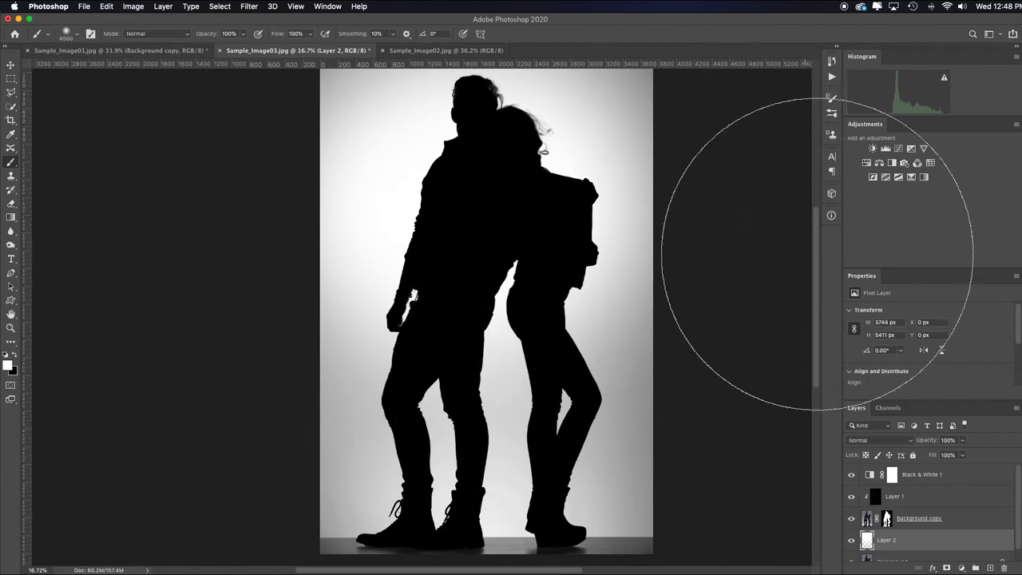
pyautogui.click(851, 540)
pyautogui.click(852, 541)
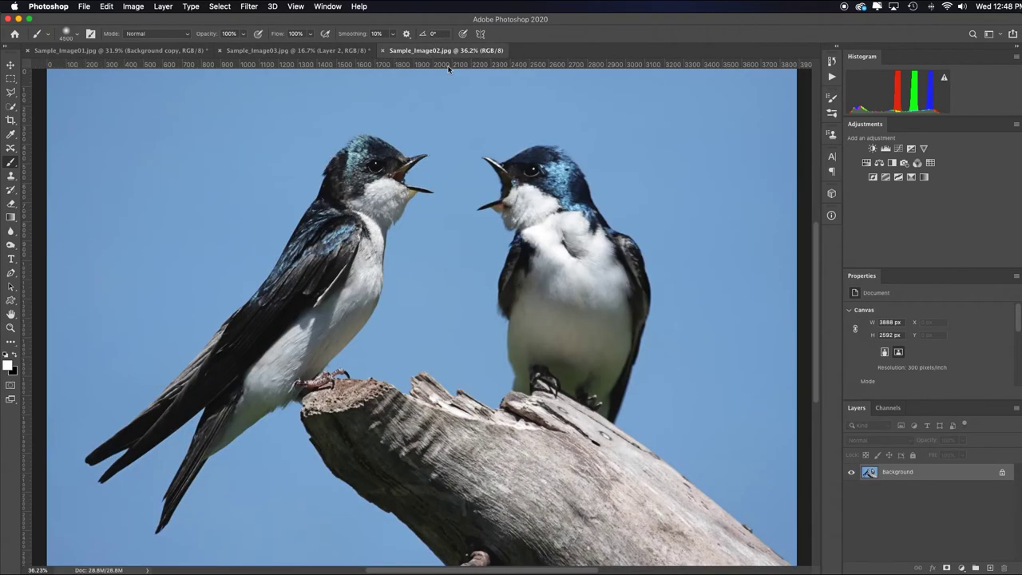
# On Sample_Image02, Select Subject for the birds, add the stump, and enter Select and Mask
pyautogui.click(446, 50)
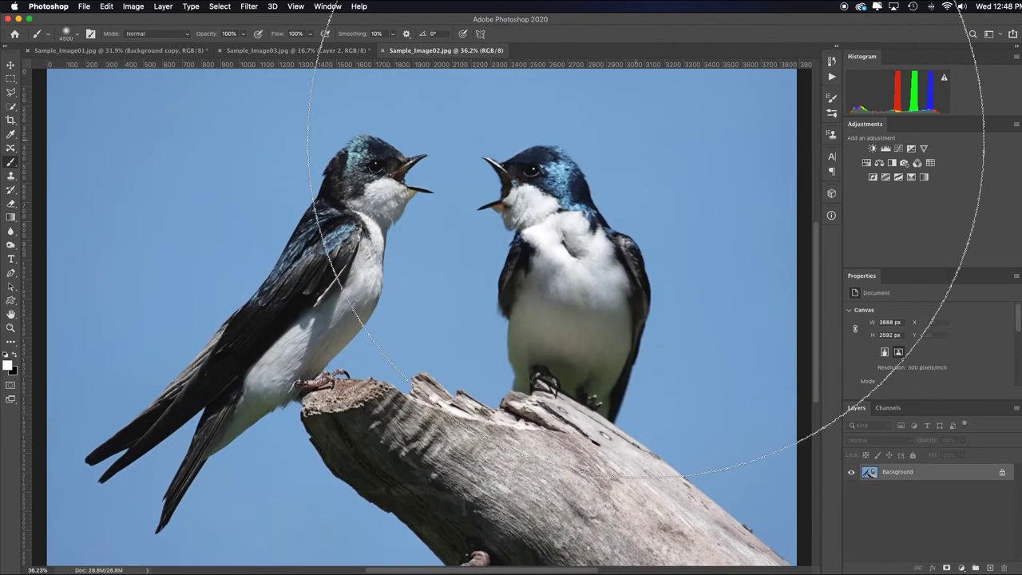
pyautogui.click(12, 107)
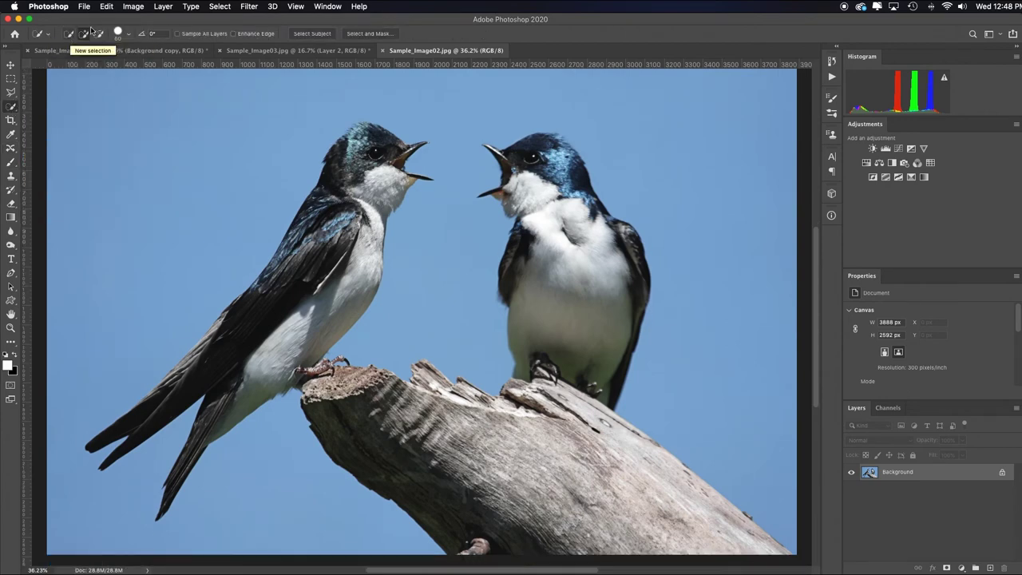
pyautogui.click(325, 36)
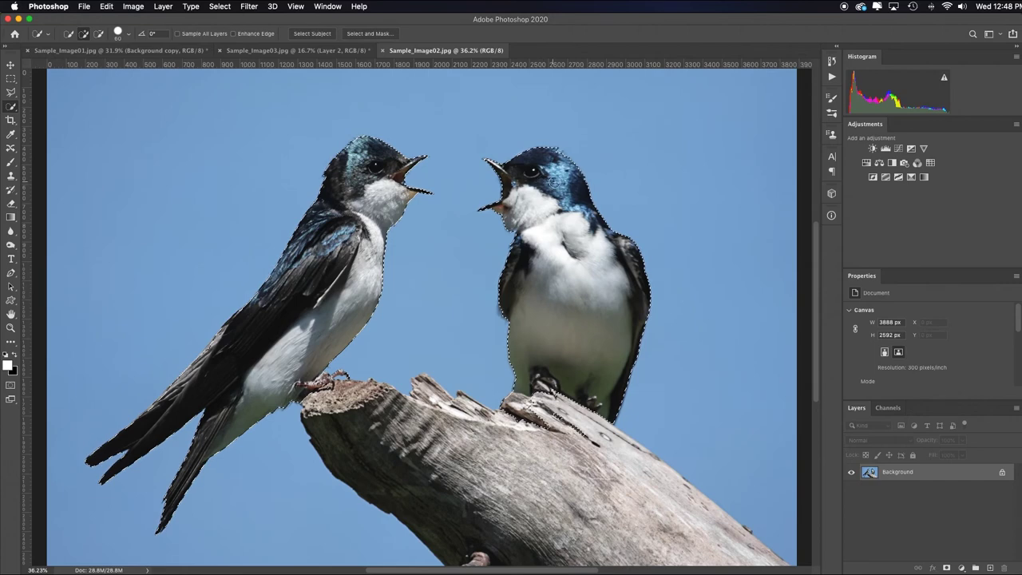
pyautogui.moveTo(317, 393)
pyautogui.mouseDown()
pyautogui.moveTo(547, 521)
pyautogui.moveTo(680, 559)
pyautogui.mouseUp()
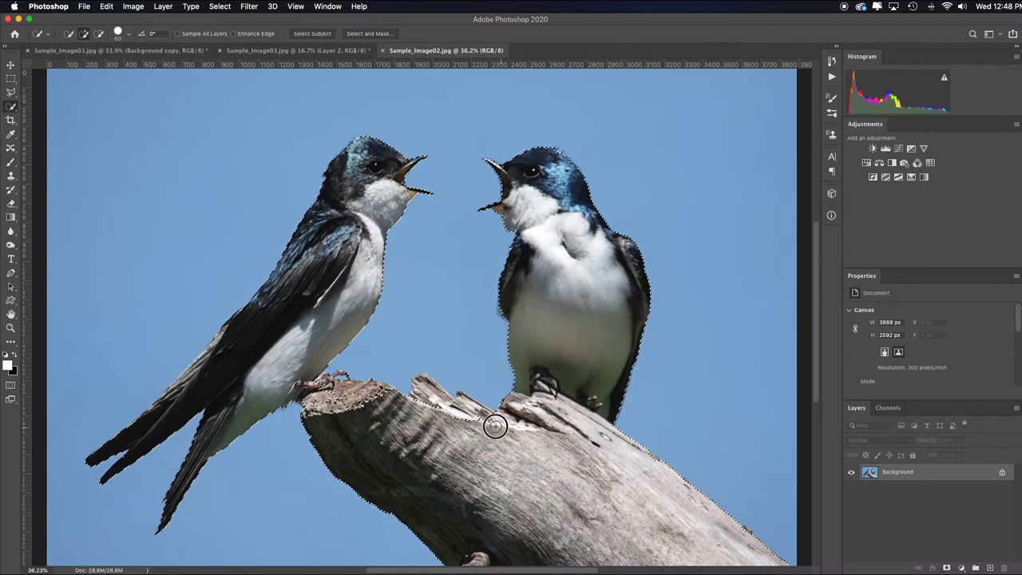
pyautogui.click(366, 34)
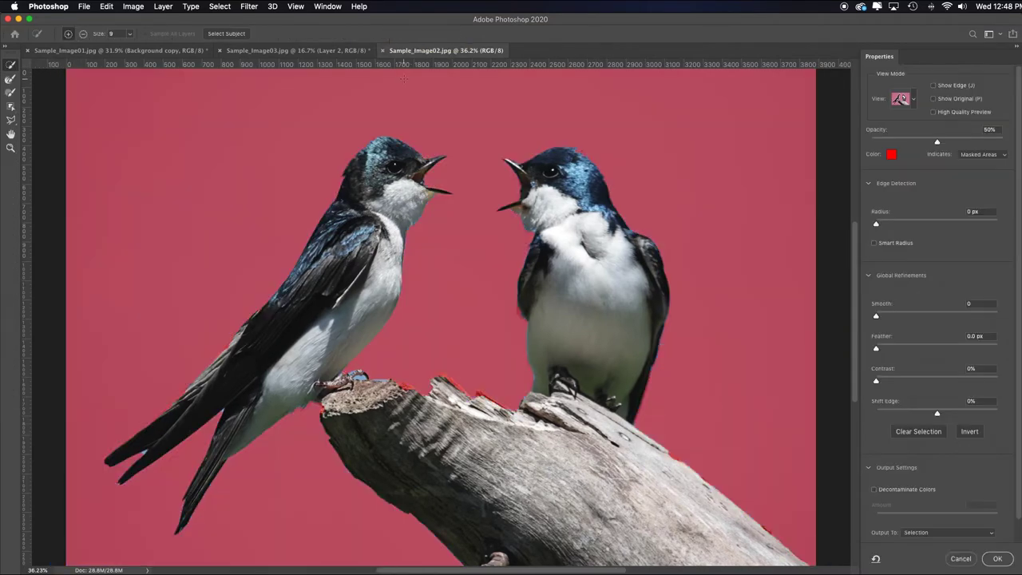
# Refine the edges with Smart Radius, Radius 2 px, Smooth 1 and Feather 0.6 px
pyautogui.click(12, 79)
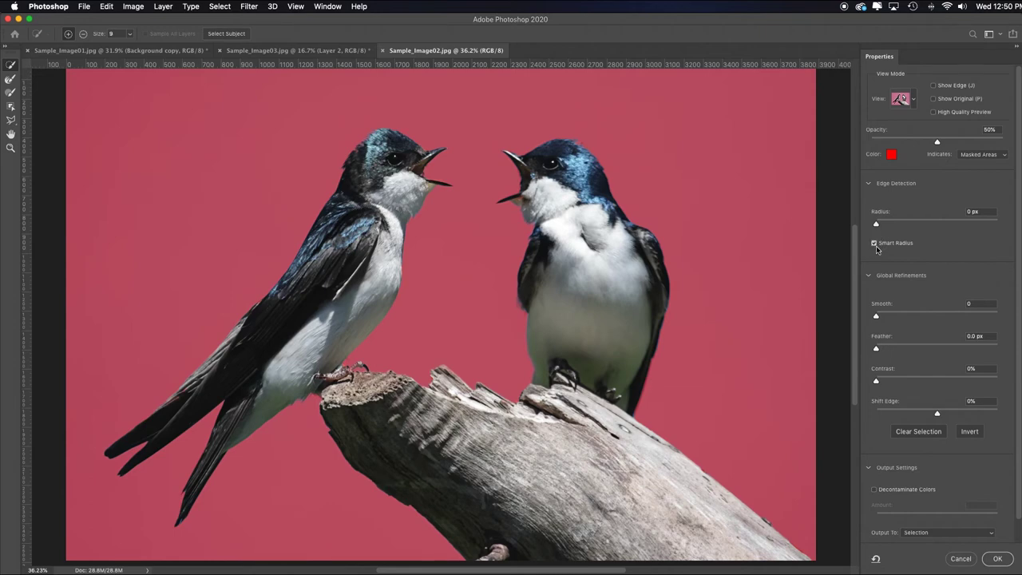
pyautogui.click(878, 224)
pyautogui.moveTo(879, 224); pyautogui.dragTo(885, 226)
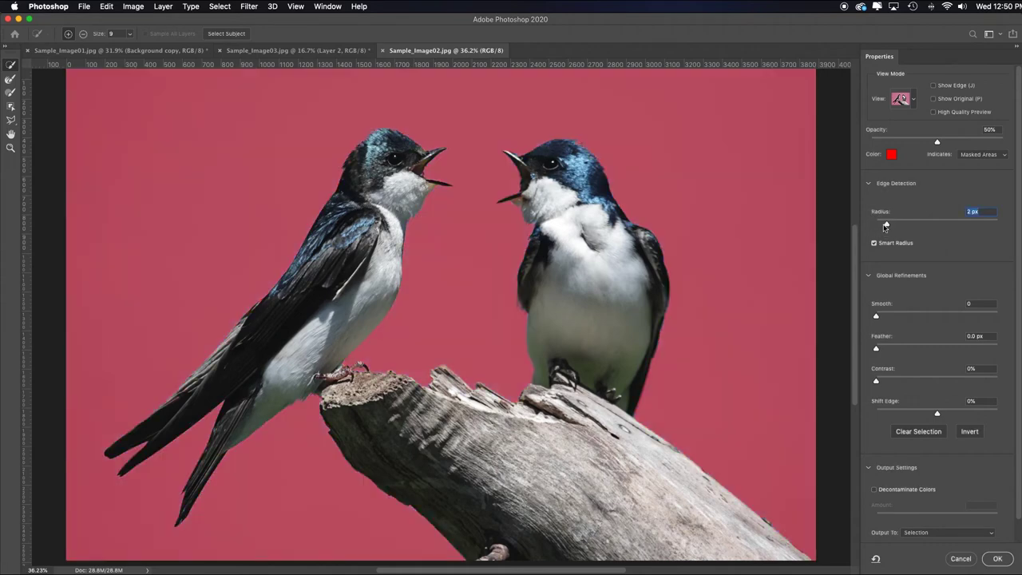
pyautogui.moveTo(876, 316); pyautogui.dragTo(882, 351)
pyautogui.scroll(-2, 978, 509)
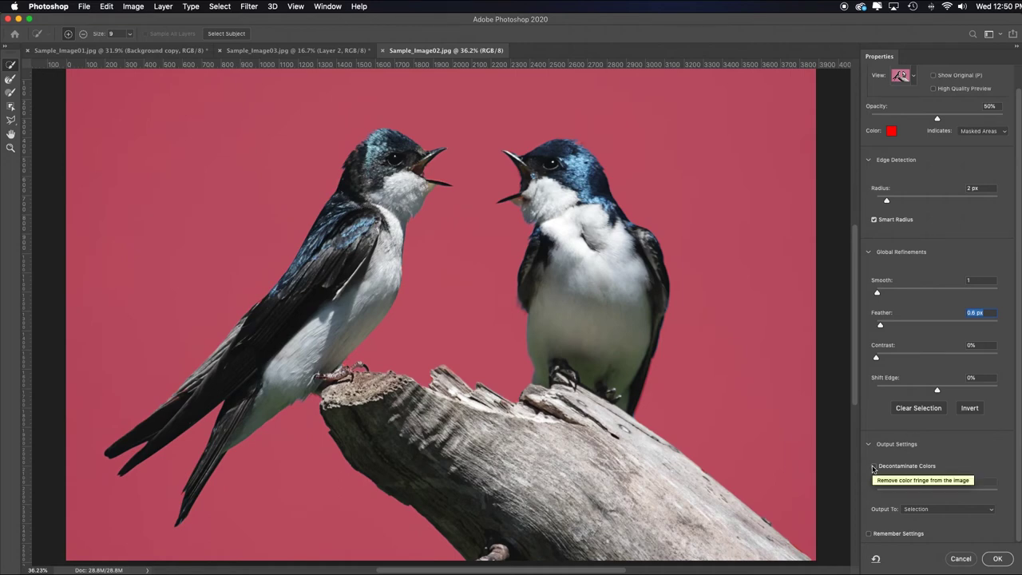
# Output the refined selection to a new layer with layer mask
pyautogui.click(992, 513)
pyautogui.click(981, 533)
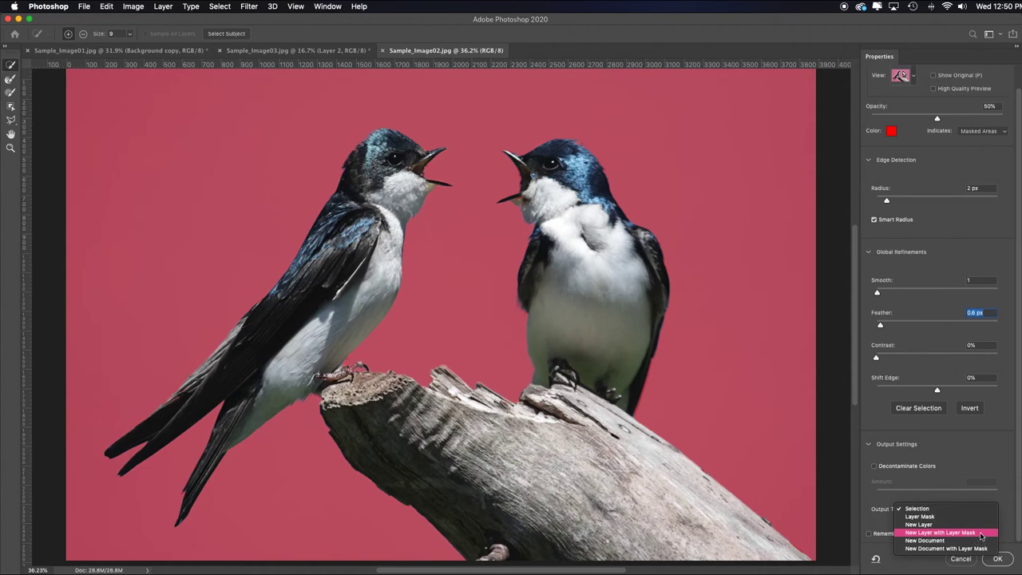
pyautogui.click(999, 559)
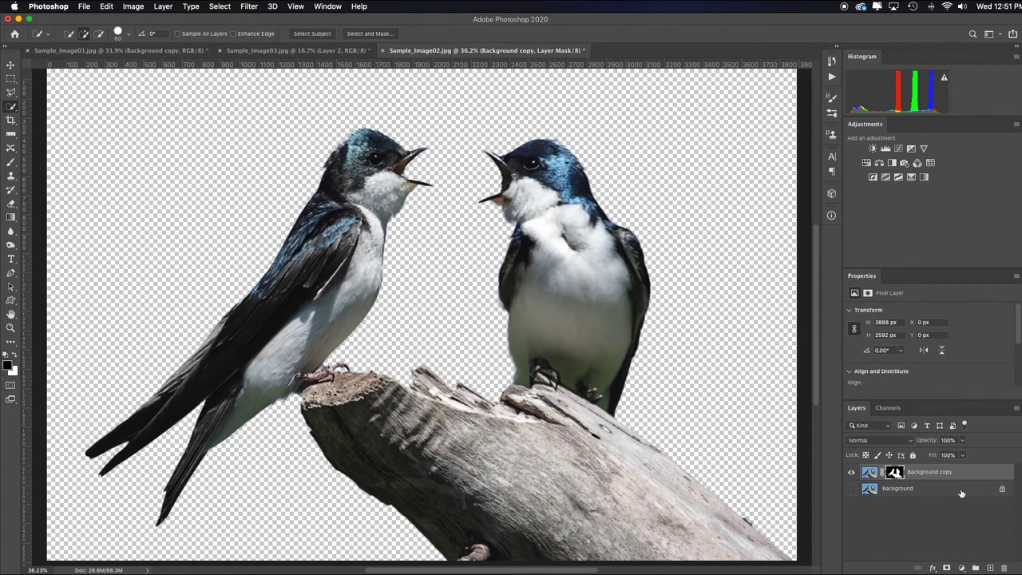
# Add a new empty layer above the cut-out birds and fill it with solid black
pyautogui.click(989, 568)
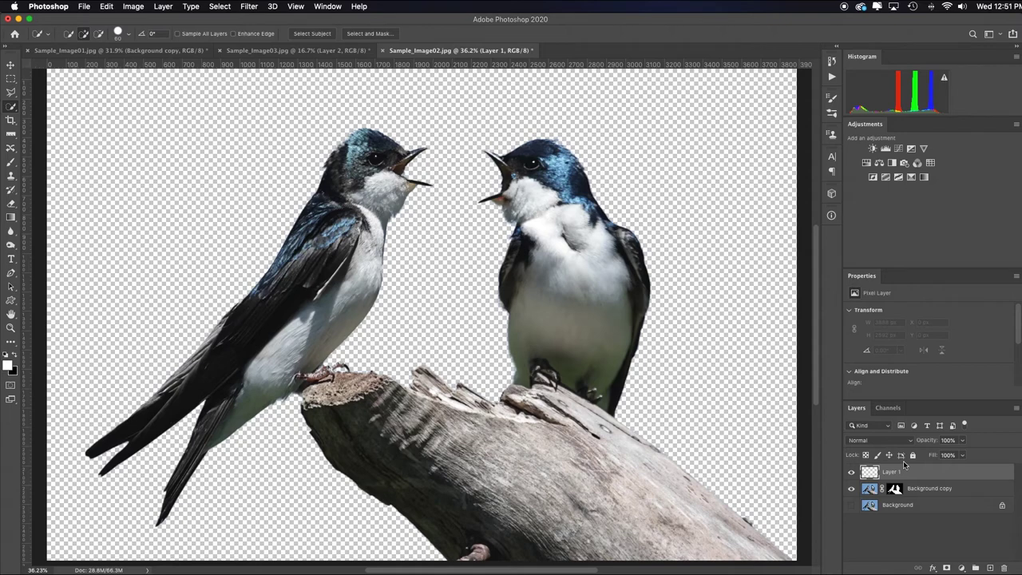
pyautogui.click(108, 7)
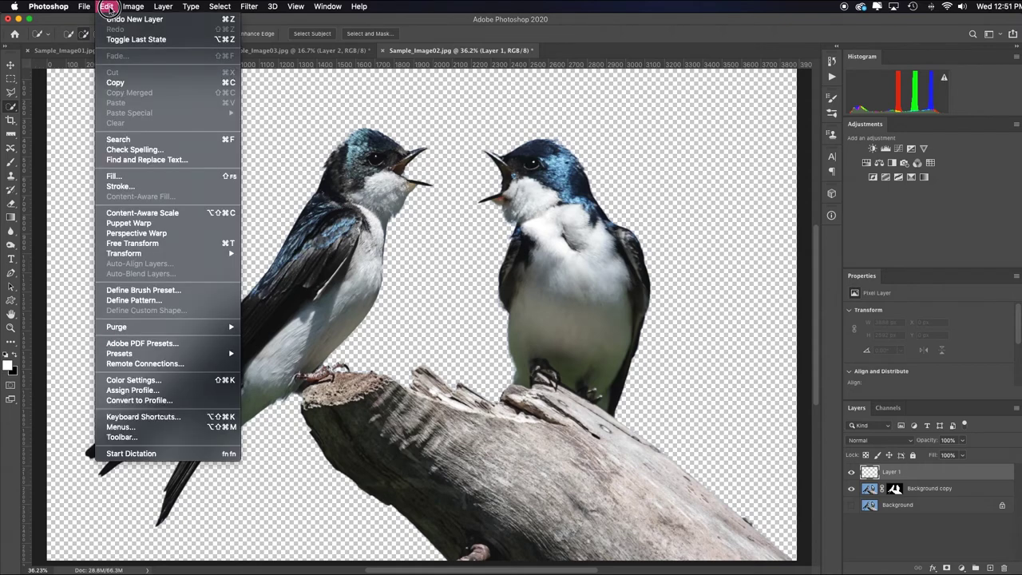
pyautogui.click(172, 179)
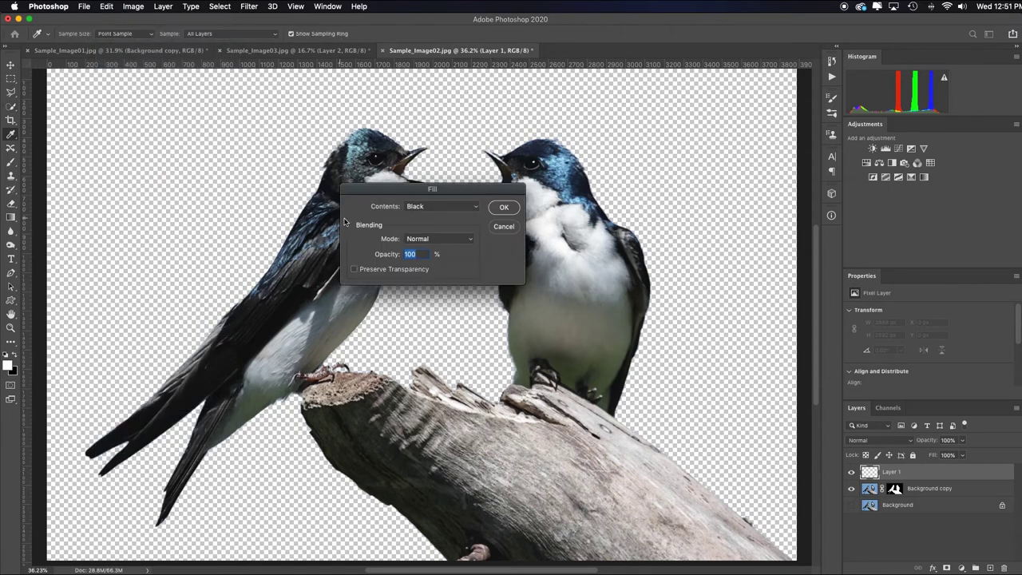
pyautogui.click(474, 208)
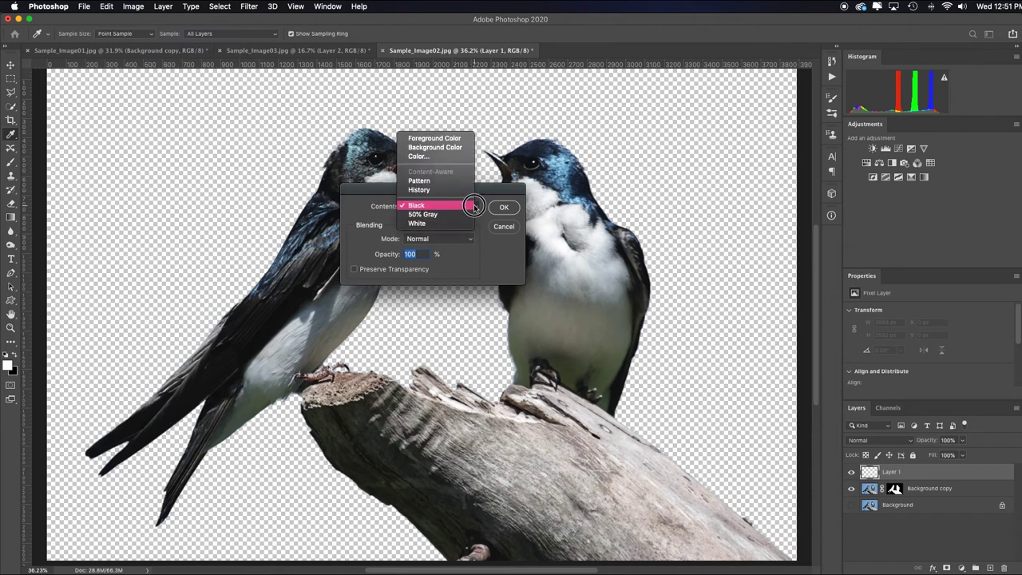
pyautogui.click(474, 206)
pyautogui.click(505, 207)
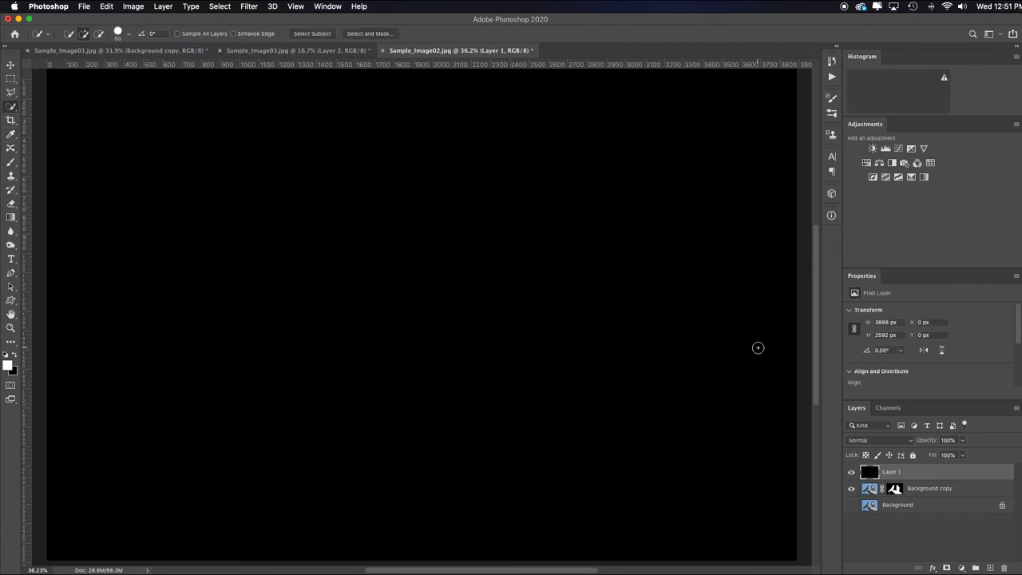
# Clip the black layer to the masked birds, then view the birds' layer mask alone
pyautogui.moveTo(949, 483); pyautogui.dragTo(951, 477)
pyautogui.keyDown('alt'); pyautogui.click(952, 478); pyautogui.keyUp('alt')
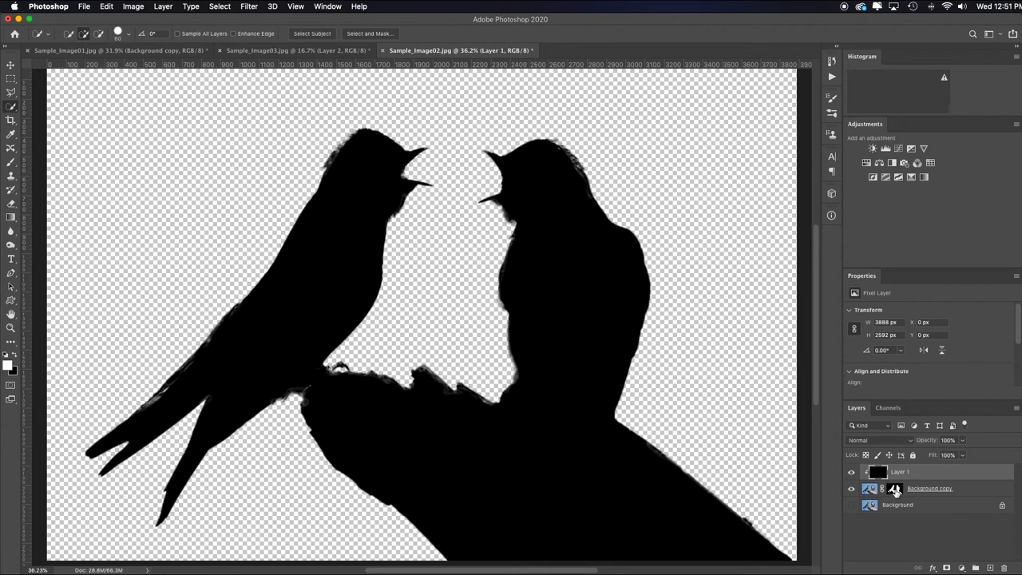
pyautogui.keyDown('alt'); pyautogui.click(894, 489); pyautogui.keyUp('alt')
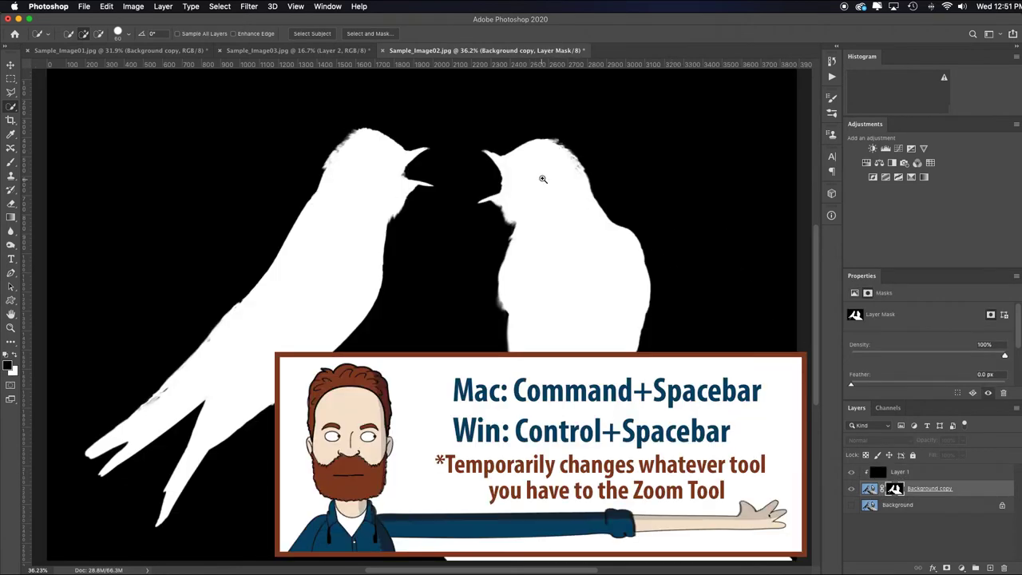
# Zoom in on the right bird's head and set up a white Overlay-mode brush
pyautogui.moveTo(557, 171)
pyautogui.mouseDown()
pyautogui.moveTo(565, 200)
pyautogui.moveTo(579, 184)
pyautogui.moveTo(573, 169)
pyautogui.mouseUp()
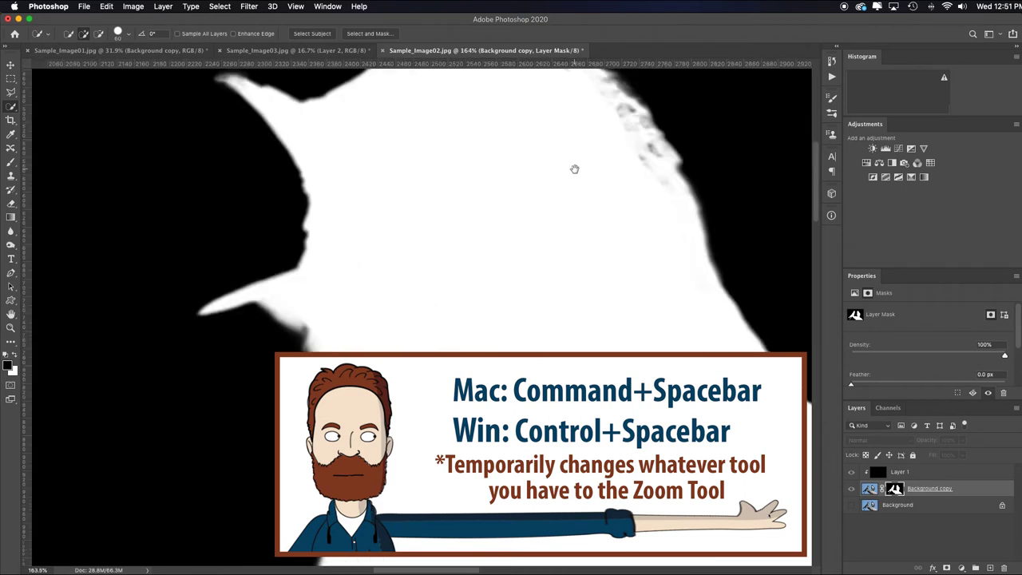
pyautogui.moveTo(588, 151); pyautogui.dragTo(529, 305)
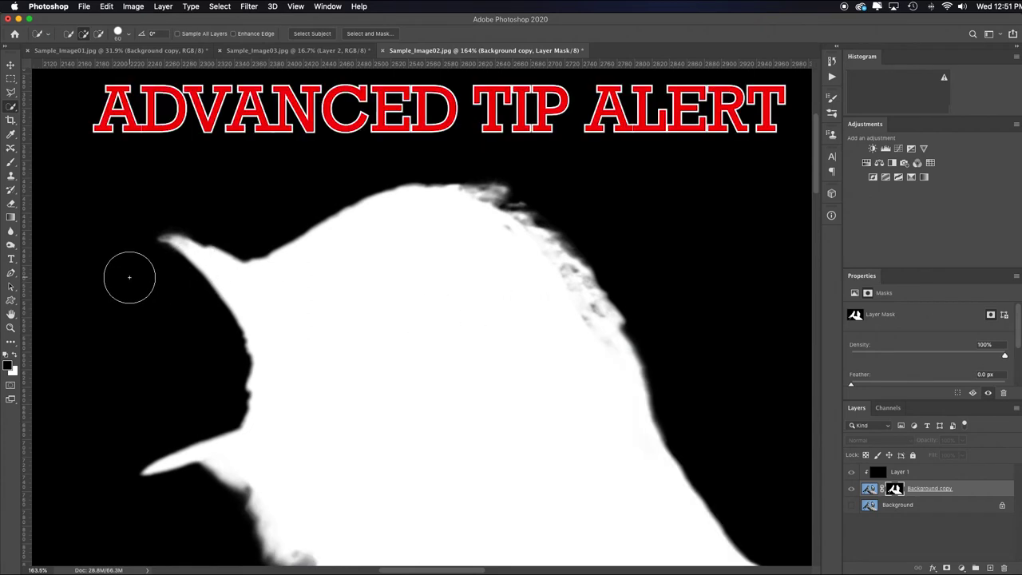
pyautogui.press('b')
pyautogui.click(172, 34)
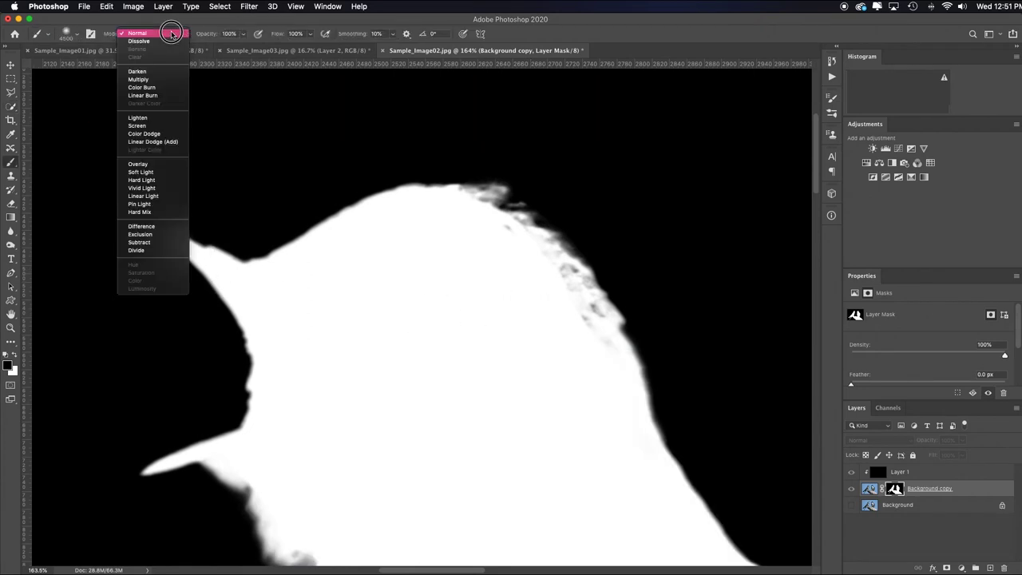
pyautogui.click(159, 164)
pyautogui.click(15, 354)
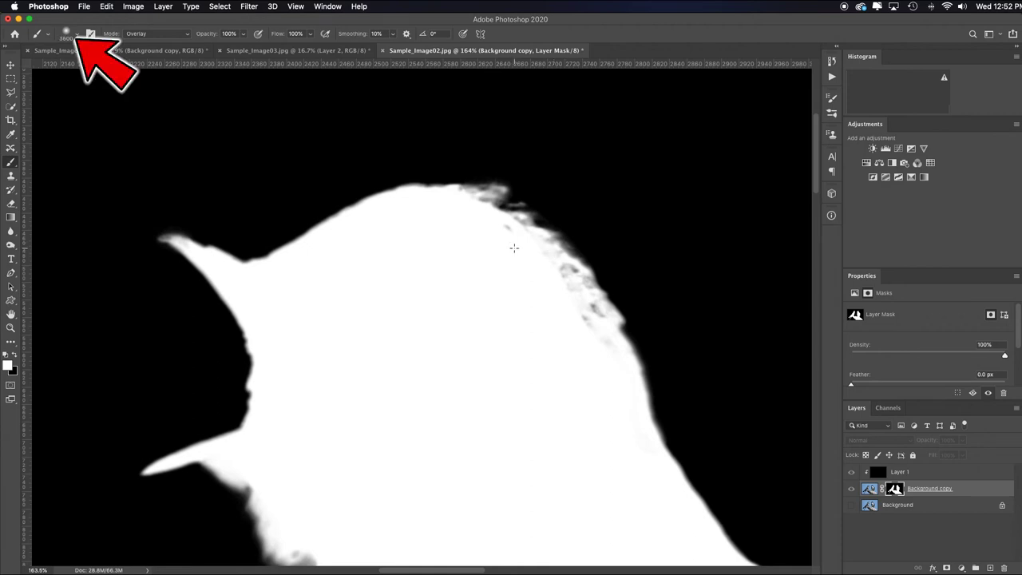
# With a smaller brush, clean the speckles off the birds' upper edge, wing and neck, then exit mask view
pyautogui.press('[')
pyautogui.press('[')
pyautogui.press('[')
pyautogui.press('[')
pyautogui.press('[')
pyautogui.press('[')
pyautogui.press('[')
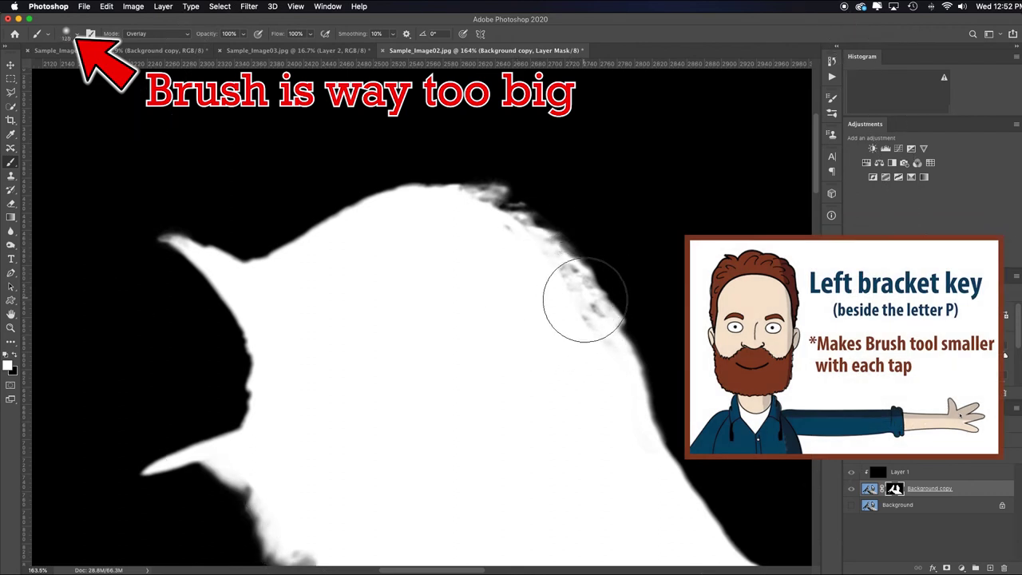
pyautogui.moveTo(579, 301)
pyautogui.mouseDown()
pyautogui.moveTo(490, 228)
pyautogui.moveTo(543, 312)
pyautogui.mouseUp()
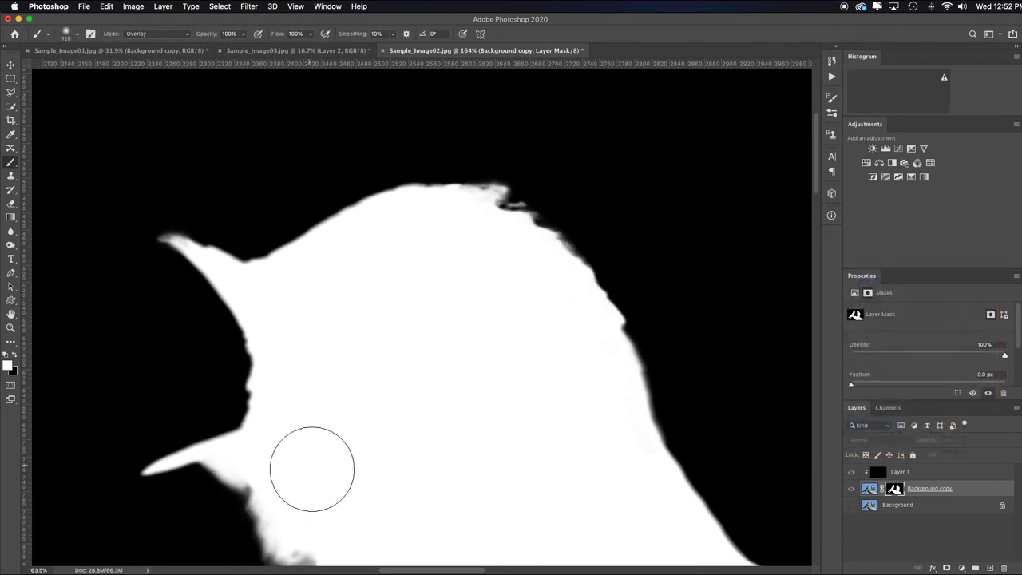
pyautogui.press('super+equal')
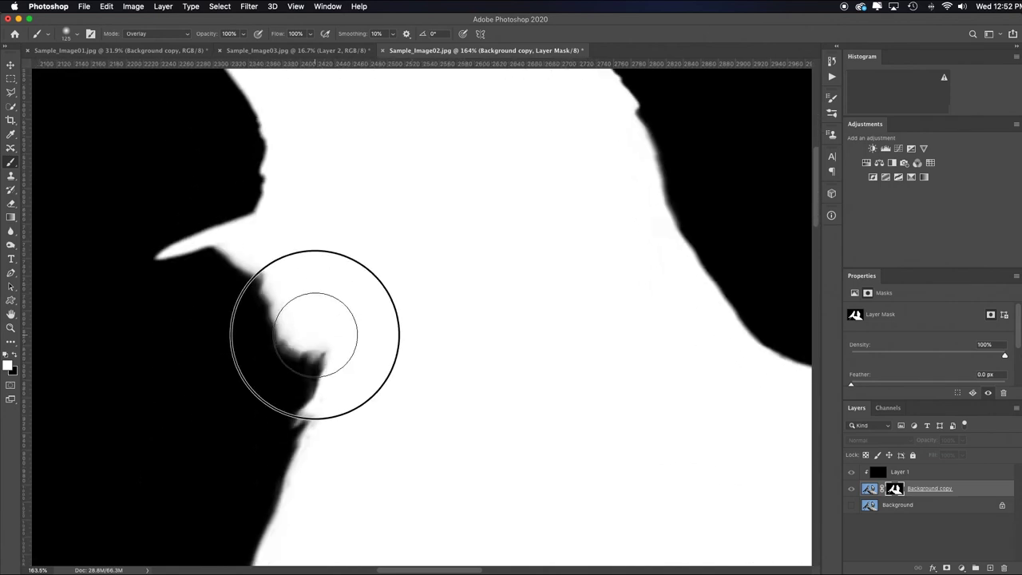
pyautogui.press('super+minus')
pyautogui.press('super+minus')
pyautogui.press('super+minus')
pyautogui.press('super+minus')
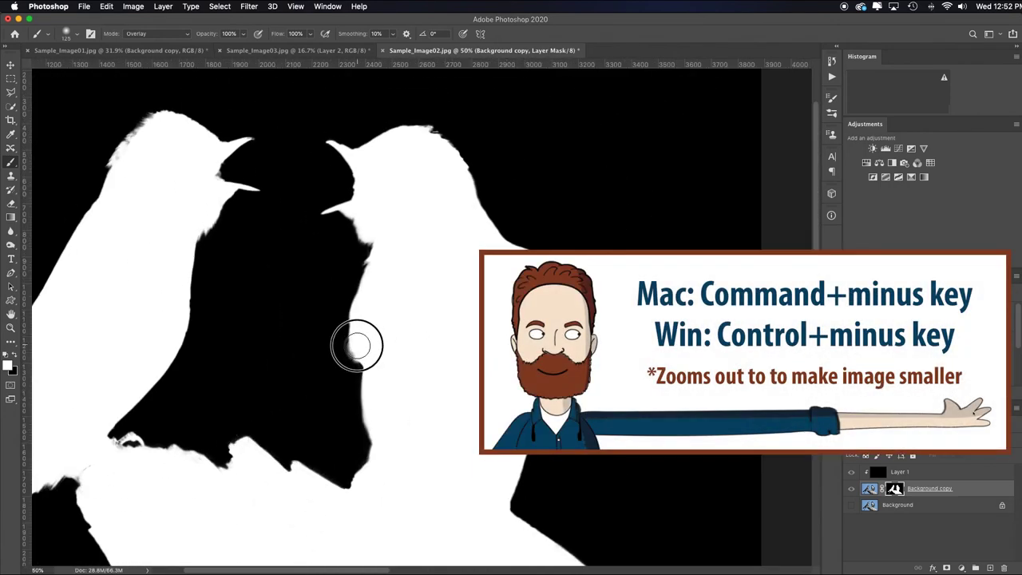
pyautogui.hscroll(-10, 222, 171)
pyautogui.scroll(-5, 221, 171)
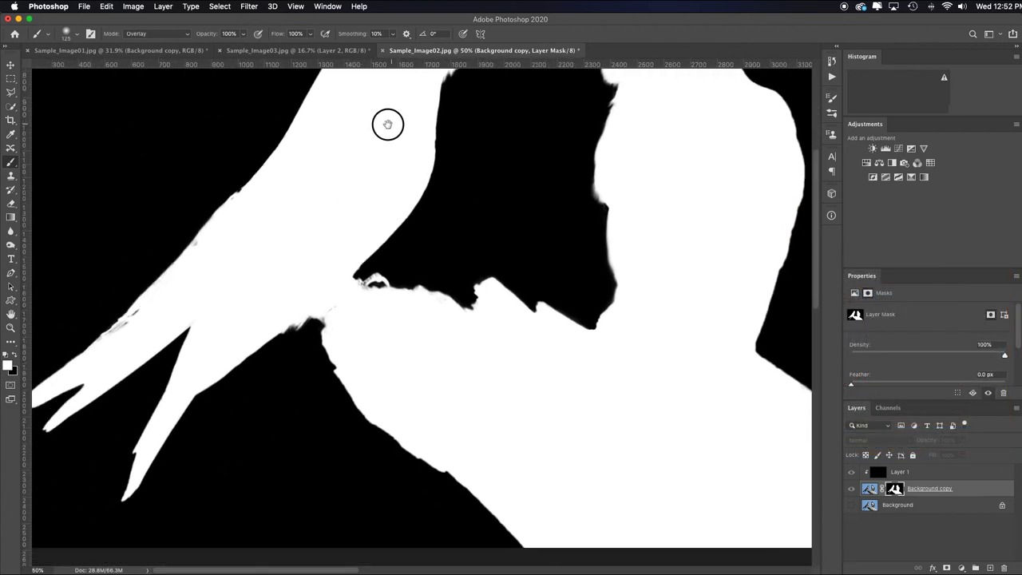
pyautogui.moveTo(154, 295); pyautogui.dragTo(101, 353)
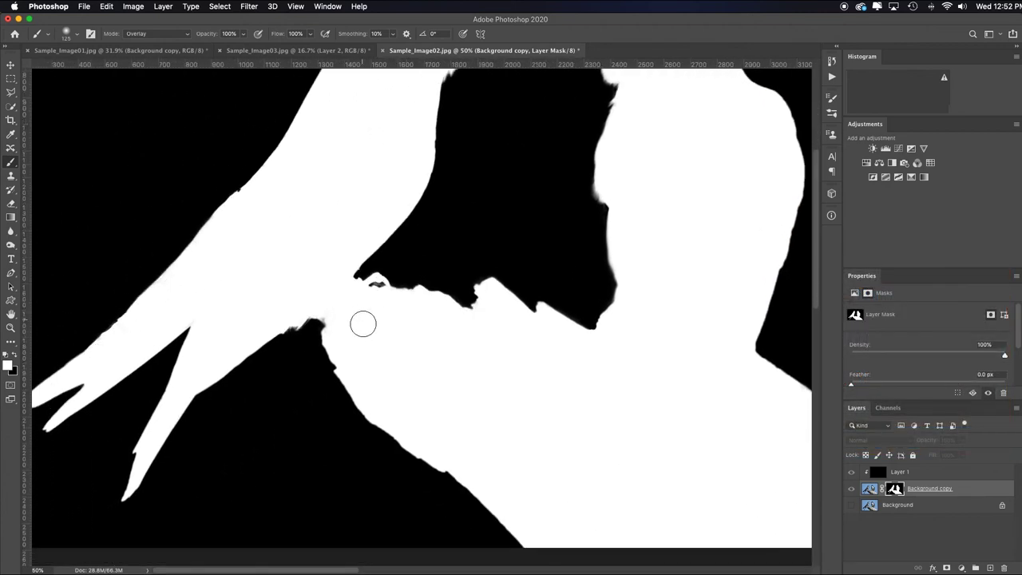
pyautogui.moveTo(458, 301); pyautogui.dragTo(407, 284)
pyautogui.press('super+0')
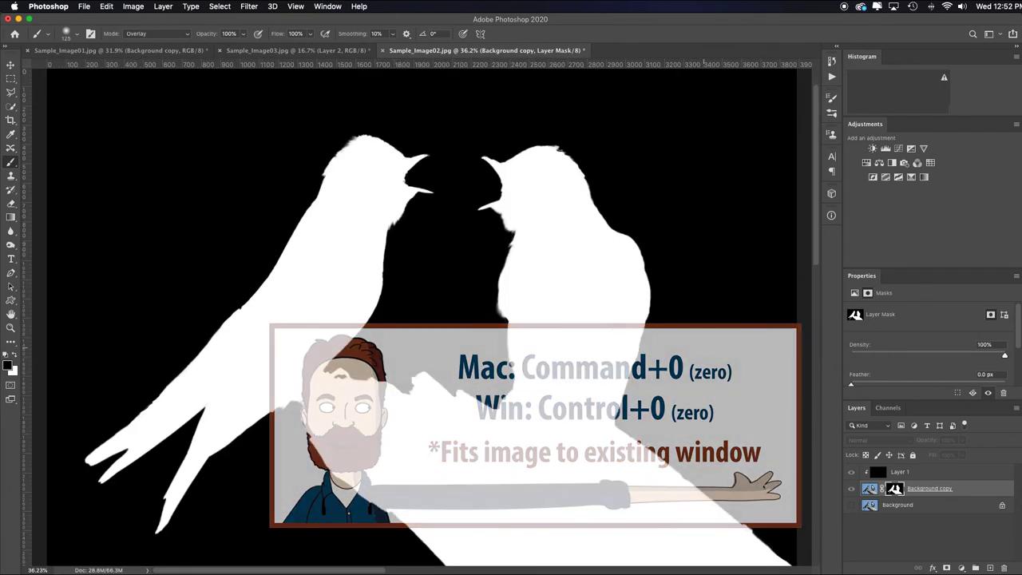
pyautogui.click(850, 473)
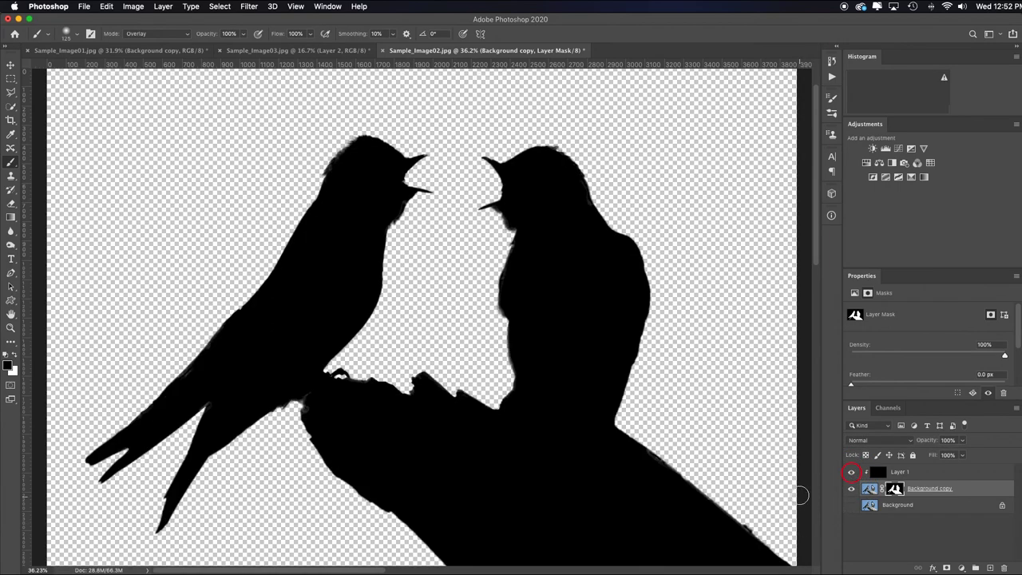
# Show the sky background and add a Black & White adjustment above Layer 1
pyautogui.click(851, 506)
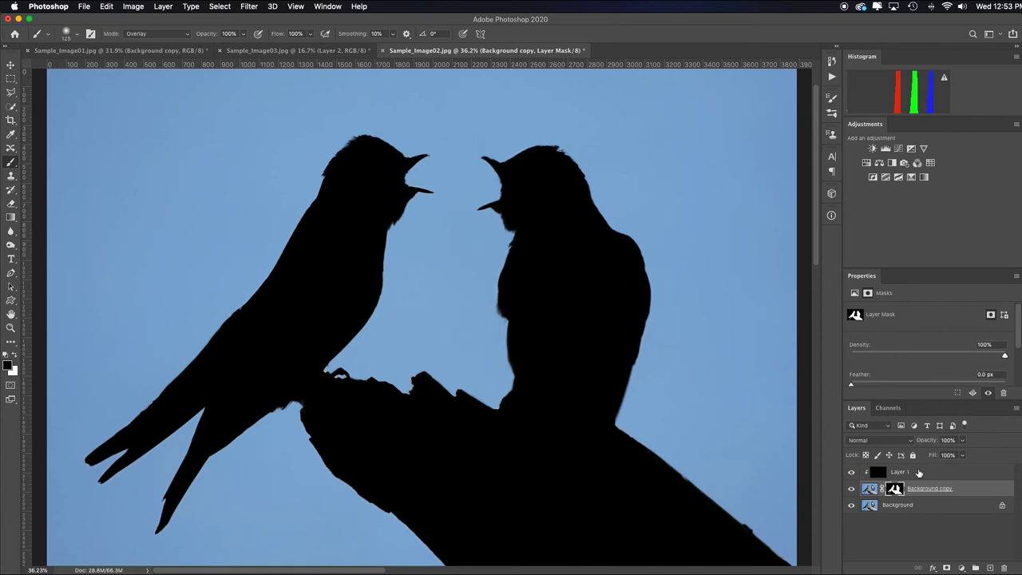
pyautogui.click(939, 476)
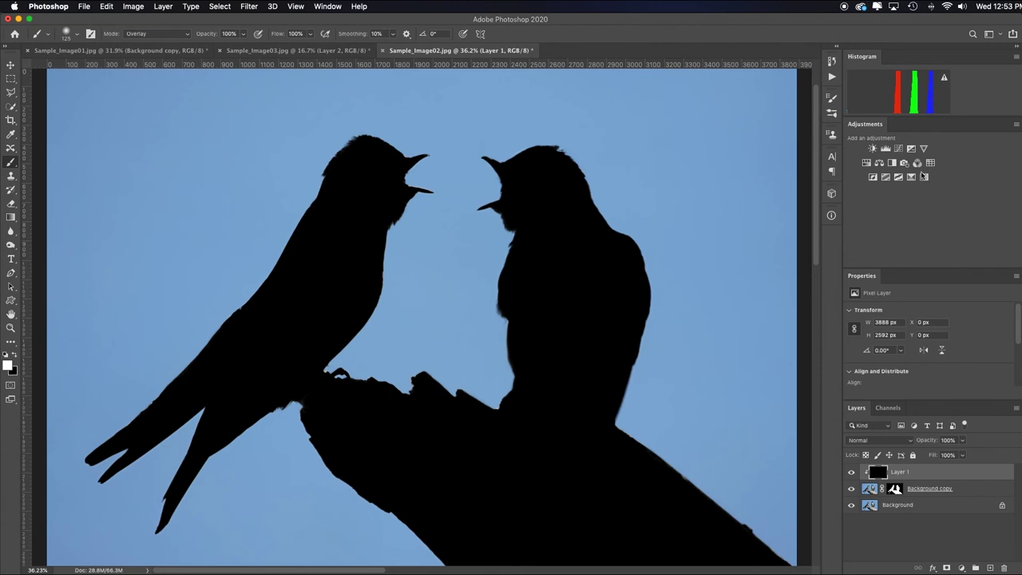
pyautogui.click(893, 162)
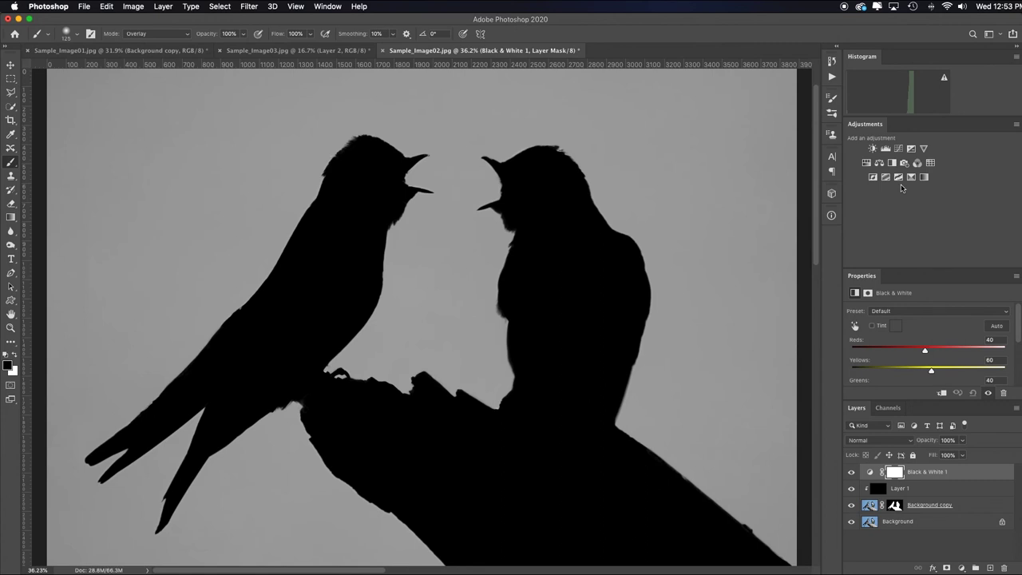
# Add a Levels adjustment above Background, shift midtones left to pale grey, and add an empty layer
pyautogui.click(936, 525)
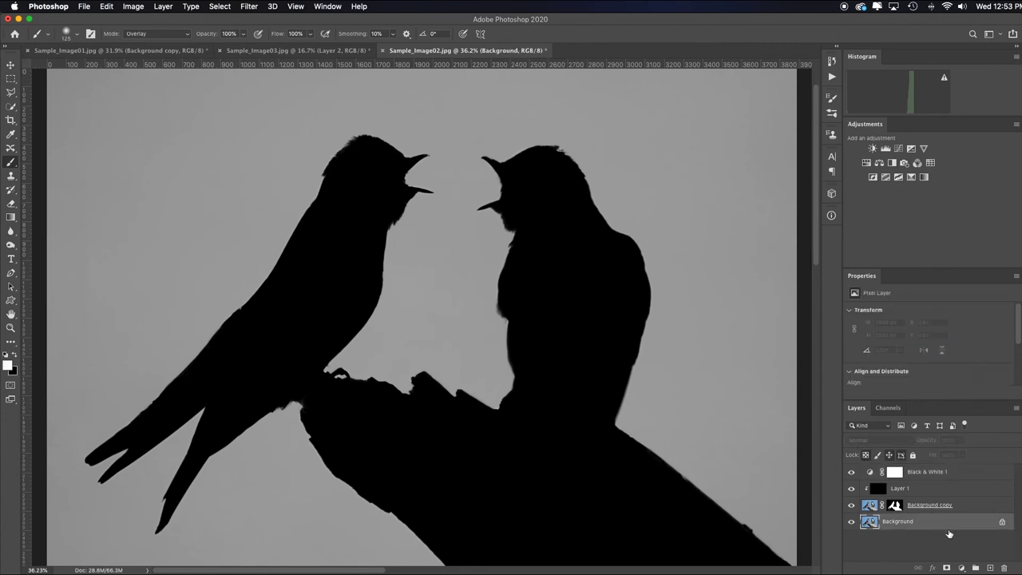
pyautogui.click(886, 149)
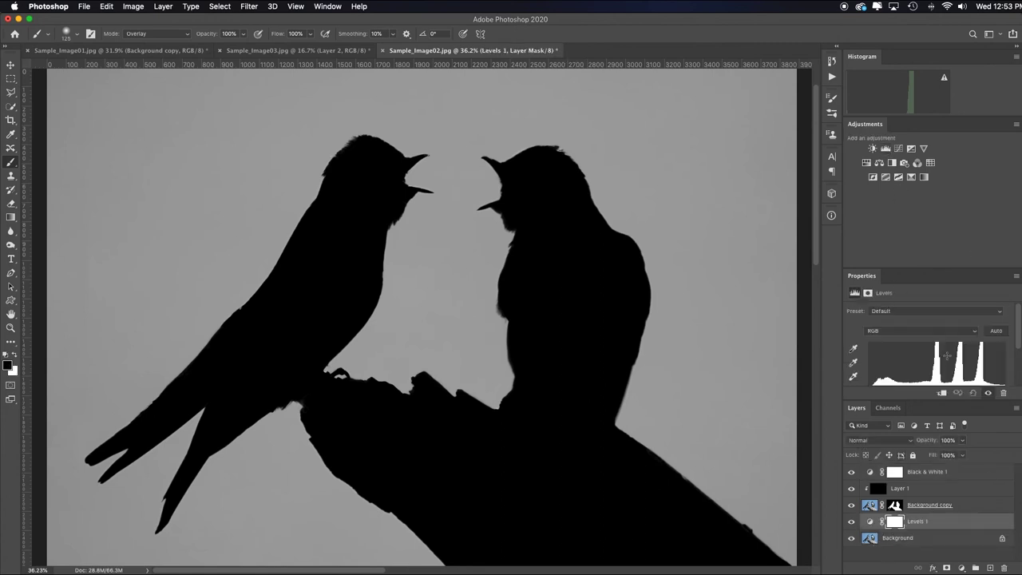
pyautogui.moveTo(937, 308); pyautogui.dragTo(882, 308)
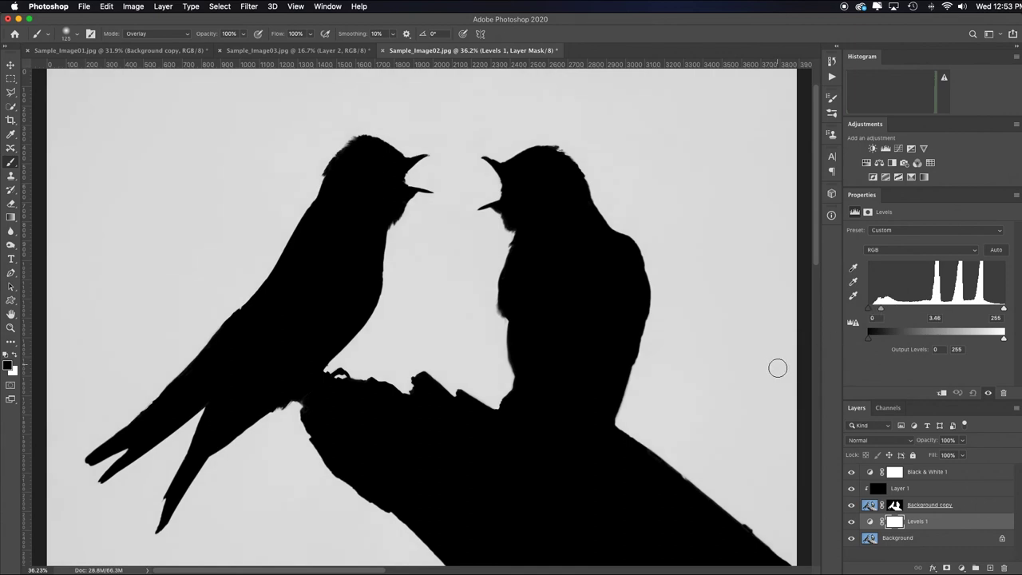
pyautogui.click(990, 567)
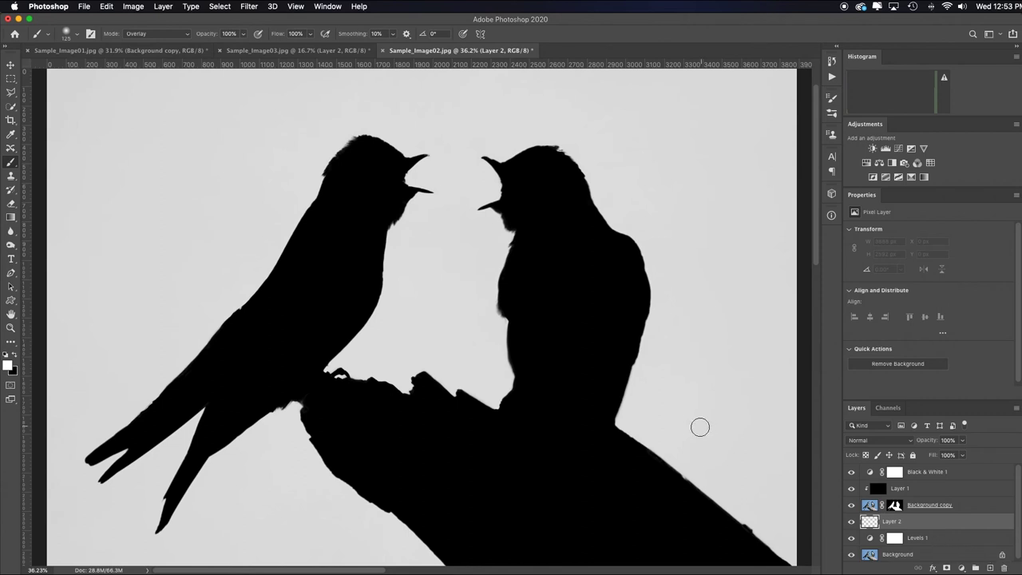
# Paint a large, soft, Normal-mode white glow at the centre behind the birds
pyautogui.press(']')
pyautogui.press(']')
pyautogui.press(']')
pyautogui.press(']')
pyautogui.press(']')
pyautogui.press(']')
pyautogui.press(']')
pyautogui.press(']')
pyautogui.press(']')
pyautogui.press(']')
pyautogui.press(']')
pyautogui.press(']')
pyautogui.press(']')
pyautogui.press(']')
pyautogui.press(']')
pyautogui.press(']')
pyautogui.press(']')
pyautogui.press(']')
pyautogui.press(']')
pyautogui.press(']')
pyautogui.press(']')
pyautogui.press(']')
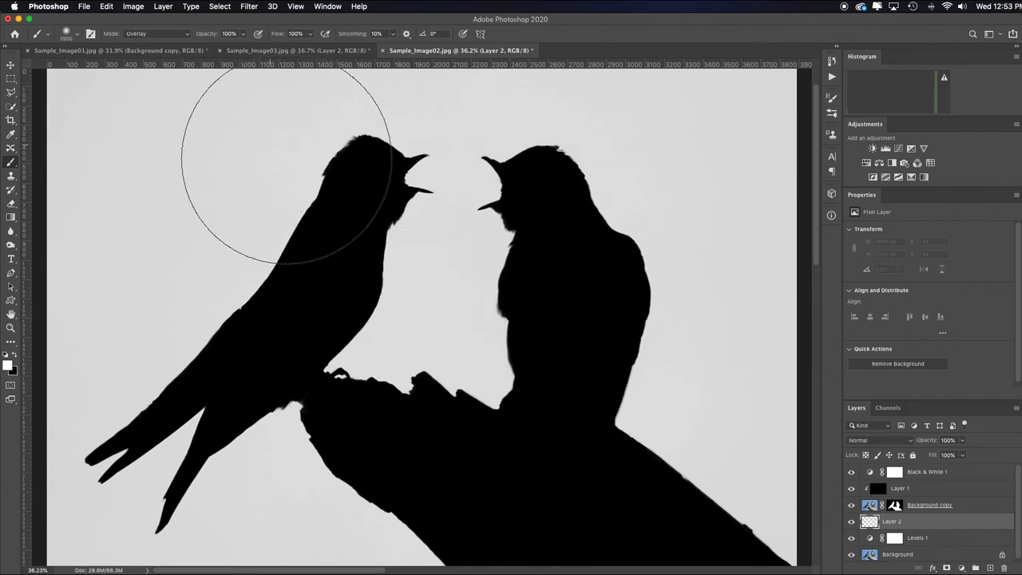
pyautogui.click(182, 37)
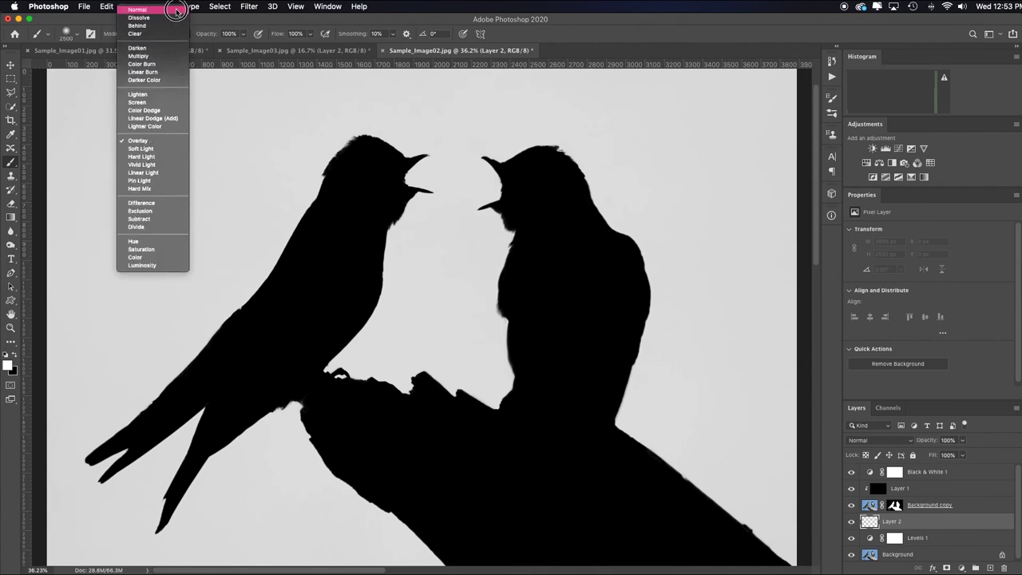
pyautogui.click(176, 12)
pyautogui.press(']')
pyautogui.press(']')
pyautogui.press(']')
pyautogui.press(']')
pyautogui.press(']')
pyautogui.press(']')
pyautogui.press(']')
pyautogui.press(']')
pyautogui.press(']')
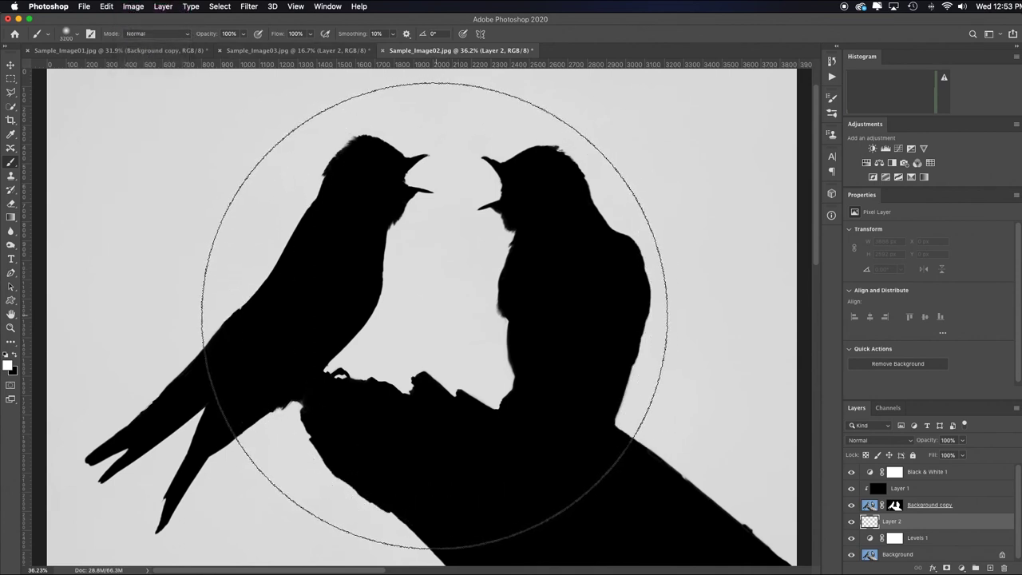
pyautogui.click(431, 308)
pyautogui.click(426, 298)
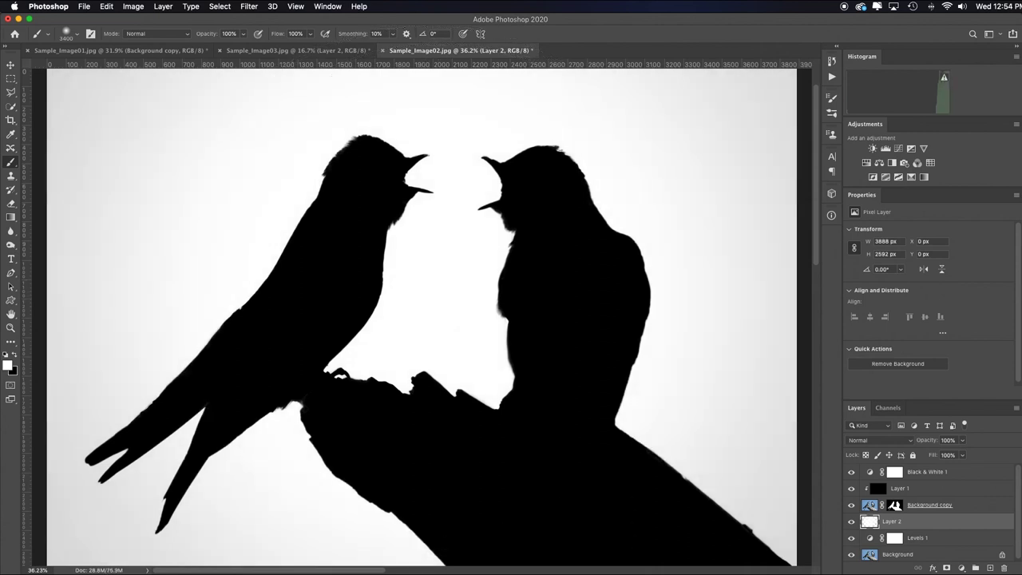